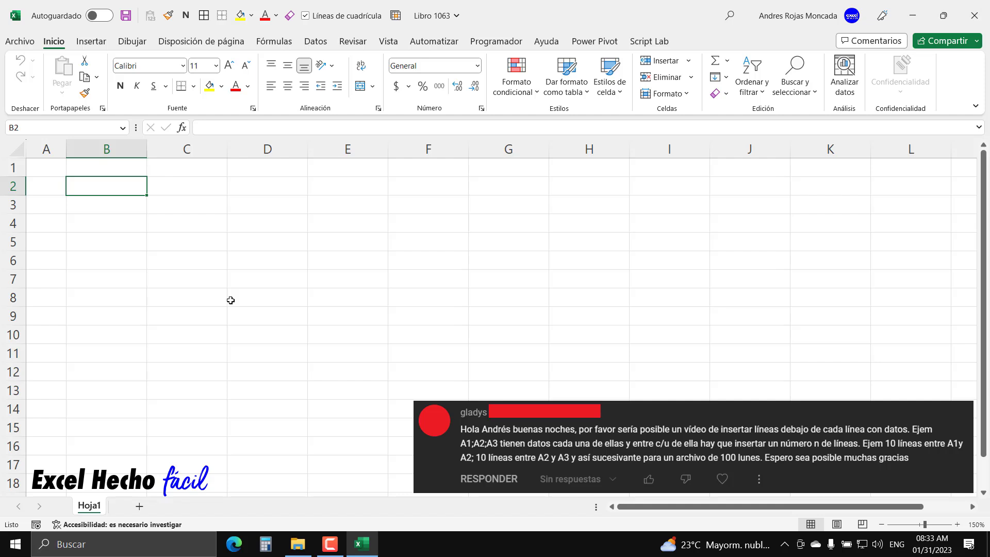
Enter the header "Datos" in cell B2.
{"action": "type", "text": "Datoss"}
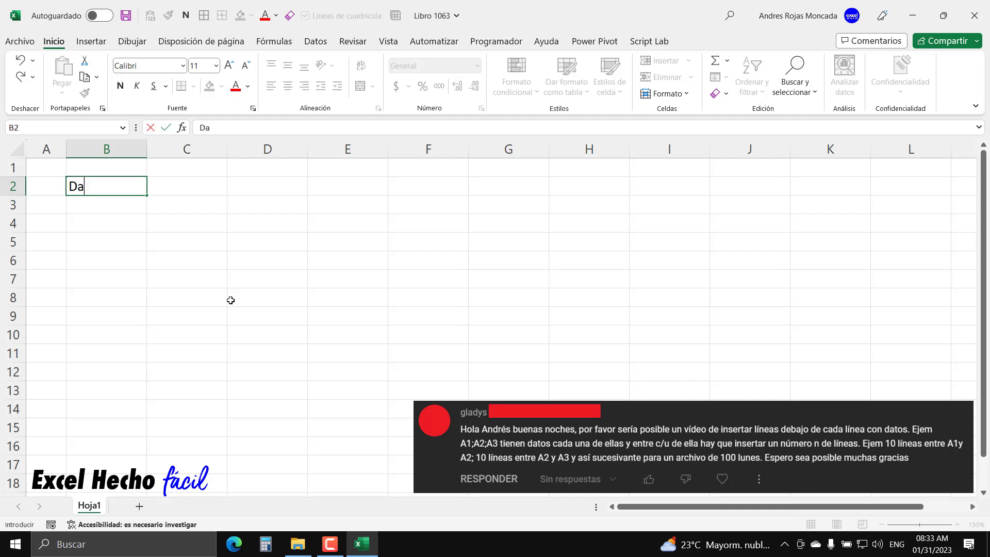
{"action": "key", "text": "BackSpace"}
{"action": "key", "text": "Return"}
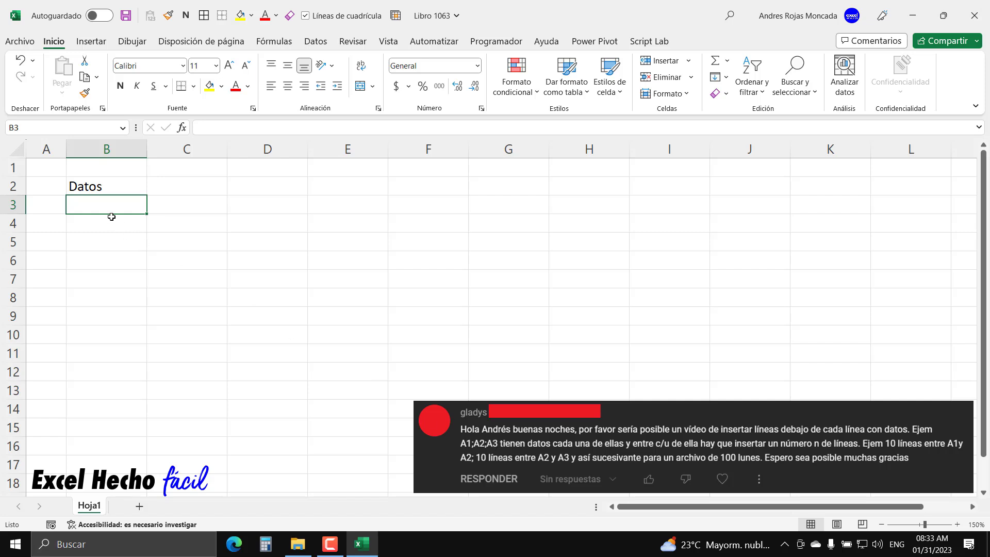
Format the header in B2 with a dark blue fill and bold white text.
{"action": "left_click", "coordinate": [110, 178]}
{"action": "left_click_drag", "start_coordinate": [125, 205], "coordinate": [128, 244]}
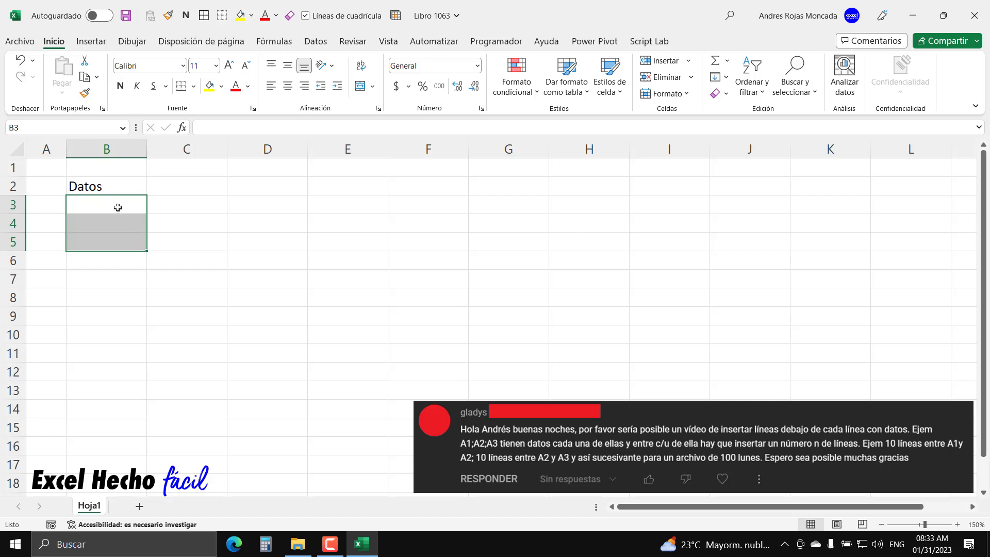
{"action": "left_click", "coordinate": [115, 185]}
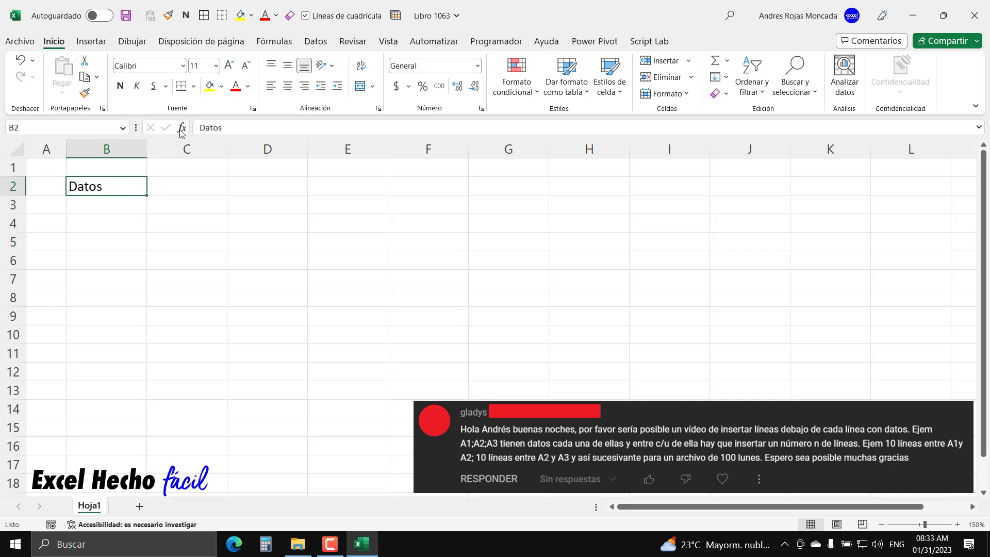
{"action": "left_click", "coordinate": [221, 86]}
{"action": "left_click", "coordinate": [249, 169]}
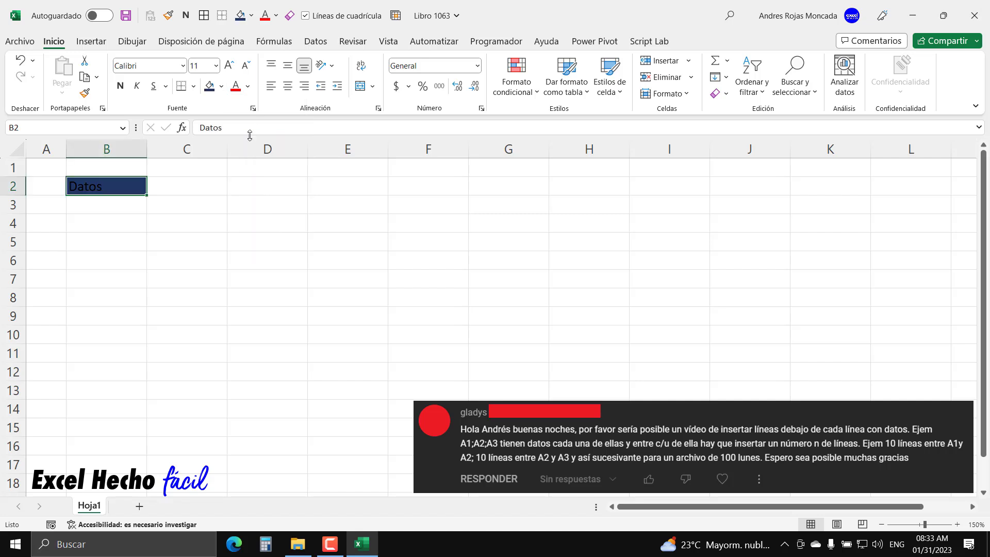
{"action": "left_click", "coordinate": [248, 87]}
{"action": "left_click", "coordinate": [234, 138]}
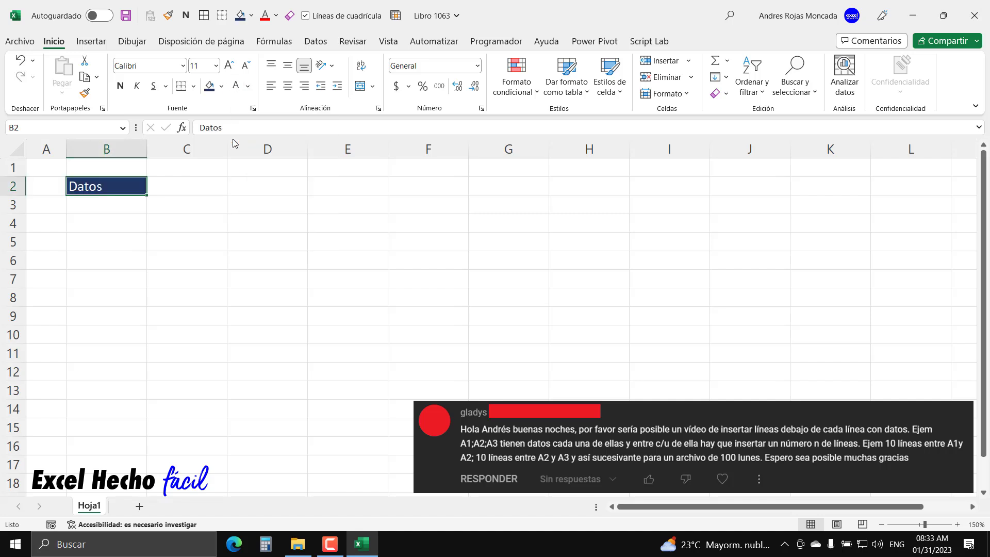
{"action": "left_click", "coordinate": [193, 86]}
{"action": "left_click", "coordinate": [197, 124]}
{"action": "left_click", "coordinate": [120, 86]}
Enter "Datos 1" in B3 and fill the series down through B5.
{"action": "left_click", "coordinate": [119, 206]}
{"action": "type", "text": "Datos "}
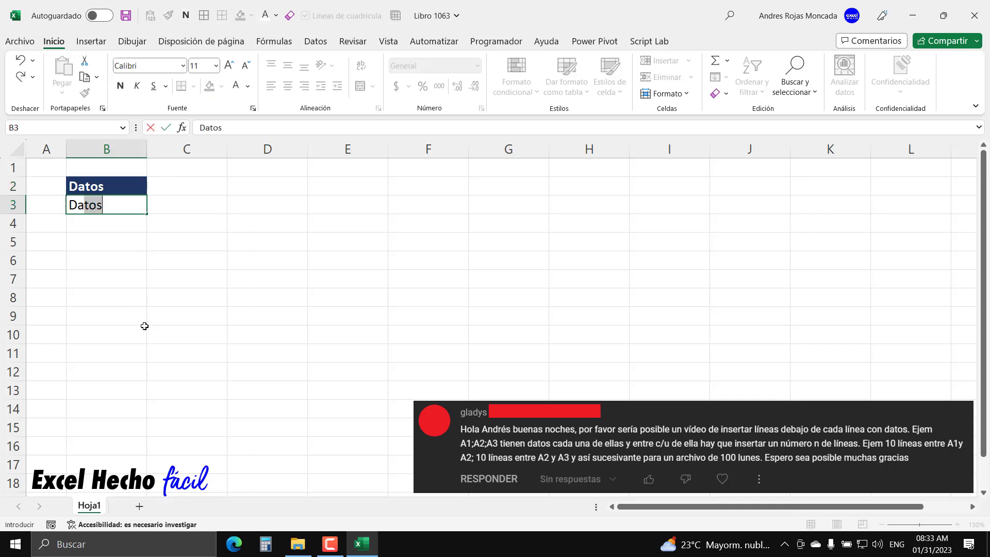
{"action": "type", "text": "1"}
{"action": "key", "text": "Return"}
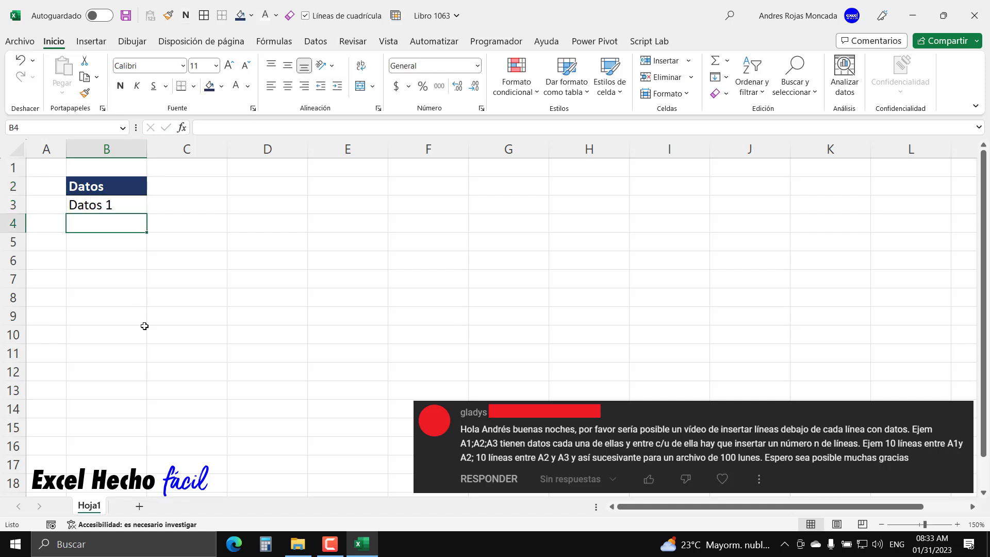
{"action": "left_click", "coordinate": [134, 205]}
{"action": "left_click_drag", "start_coordinate": [147, 213], "coordinate": [145, 249]}
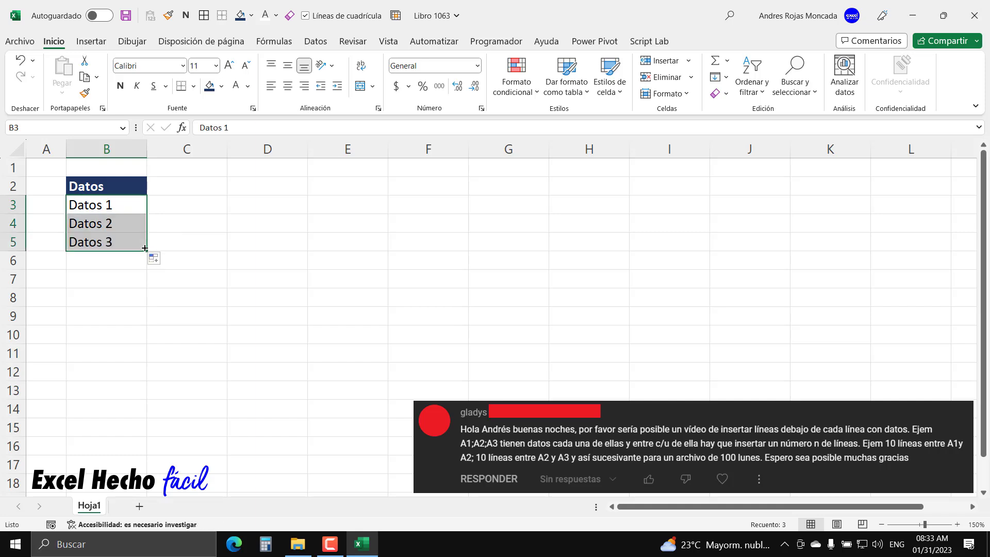
Set the width of column C to 5.
{"action": "right_click", "coordinate": [170, 151]}
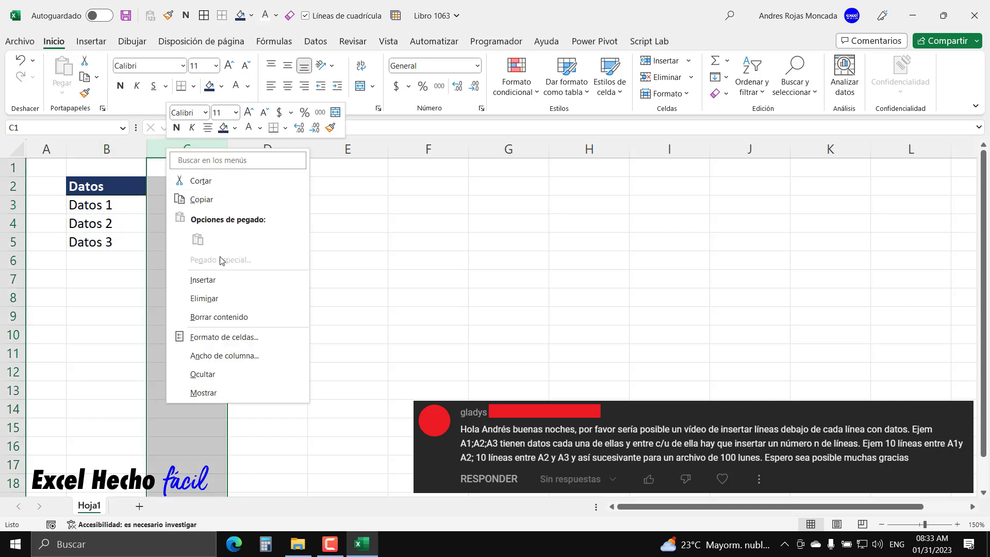
{"action": "left_click", "coordinate": [219, 356]}
{"action": "type", "text": "5"}
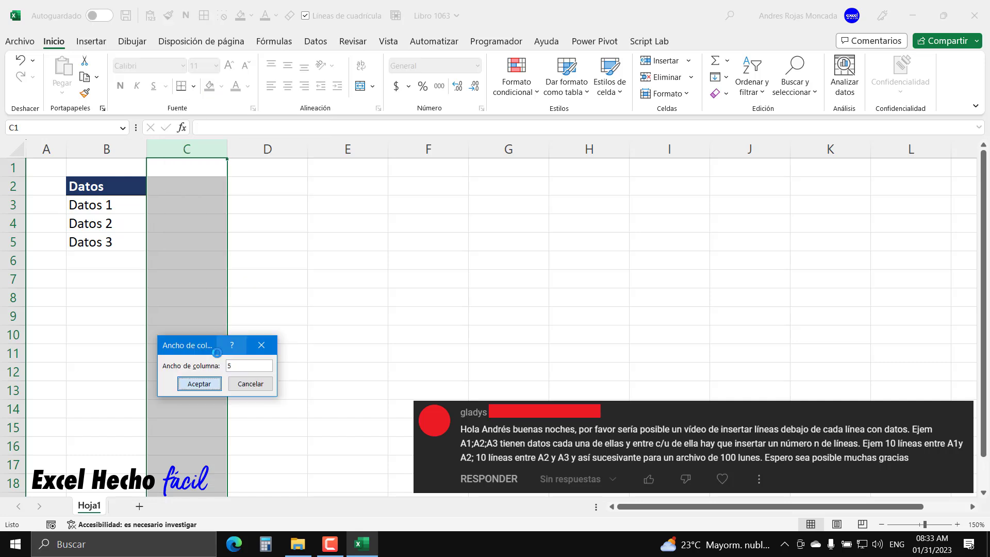
{"action": "key", "text": "Return"}
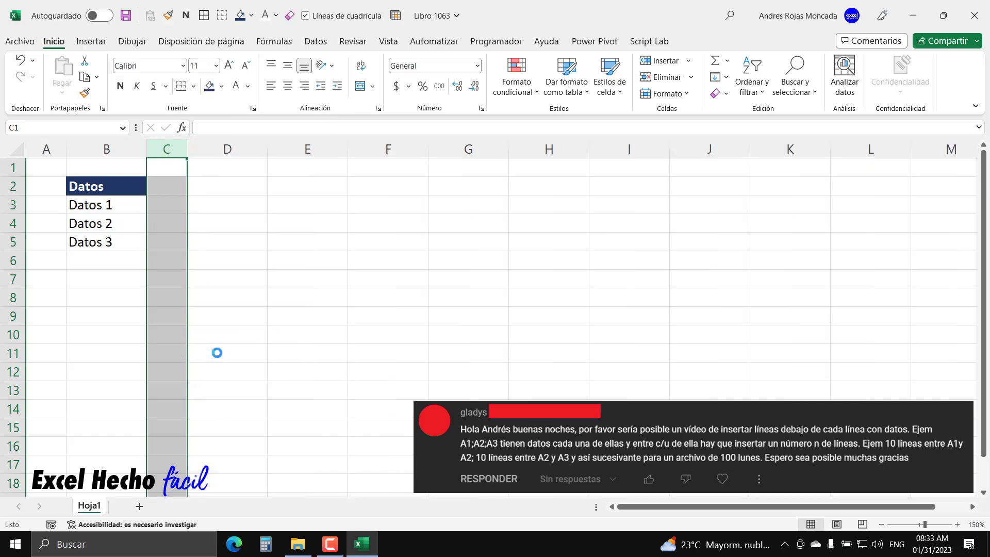
Add the header "Cantidad" in D2 and apply the formatting of the Datos header to it.
{"action": "left_click", "coordinate": [209, 189]}
{"action": "type", "text": "Cantidad"}
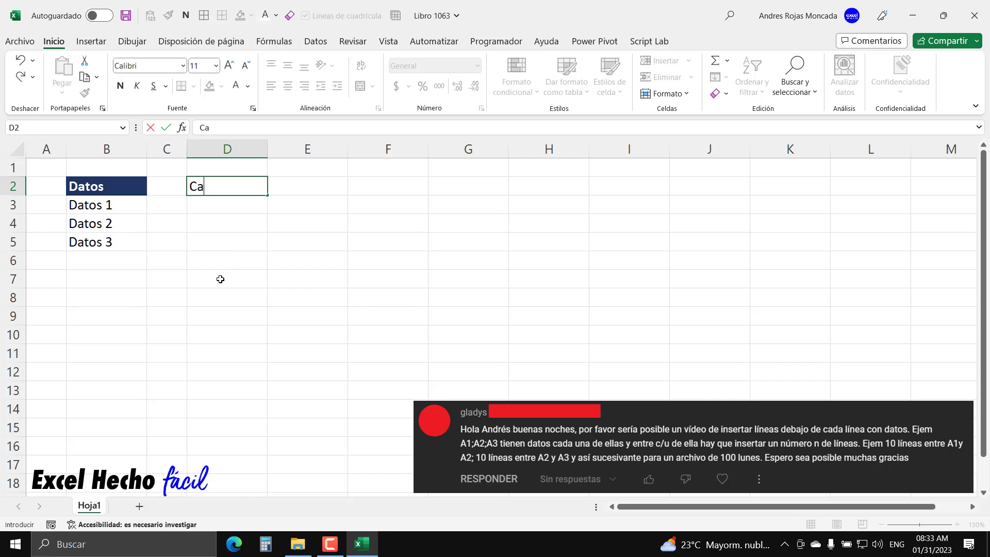
{"action": "key", "text": "Return"}
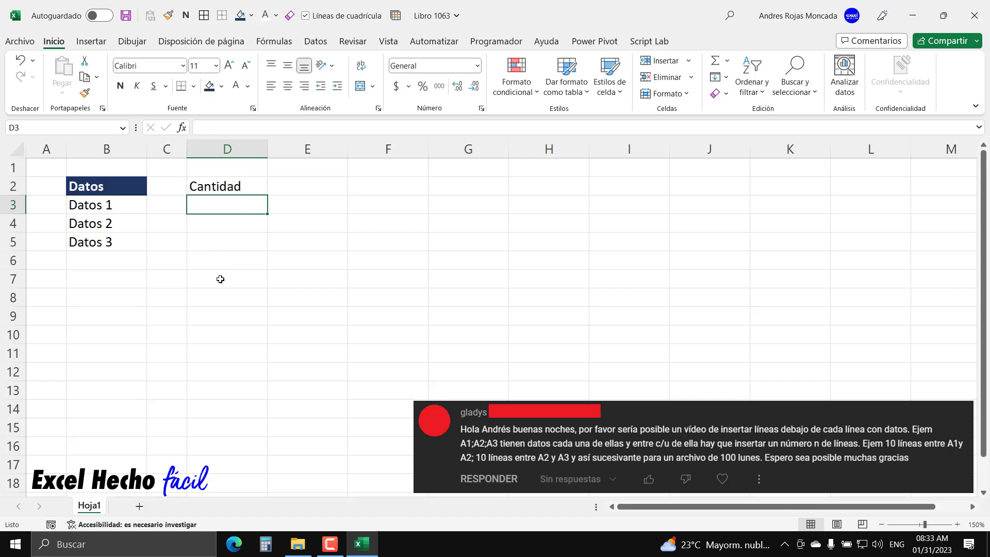
{"action": "left_click", "coordinate": [143, 192]}
{"action": "left_click", "coordinate": [85, 94]}
{"action": "left_click", "coordinate": [211, 186]}
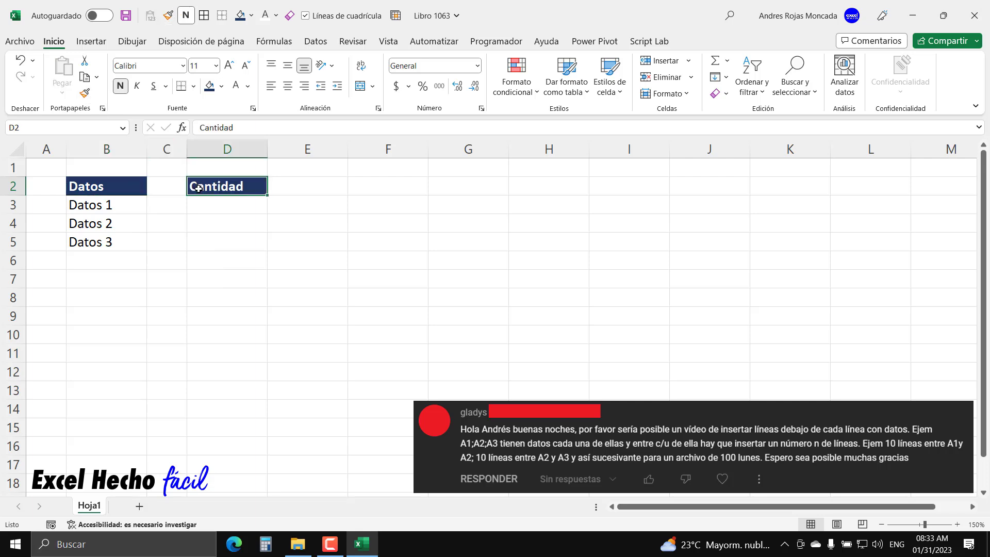
Enter 10 as the quantity in cell D3.
{"action": "left_click", "coordinate": [210, 204]}
{"action": "type", "text": "10"}
{"action": "key", "text": "Return"}
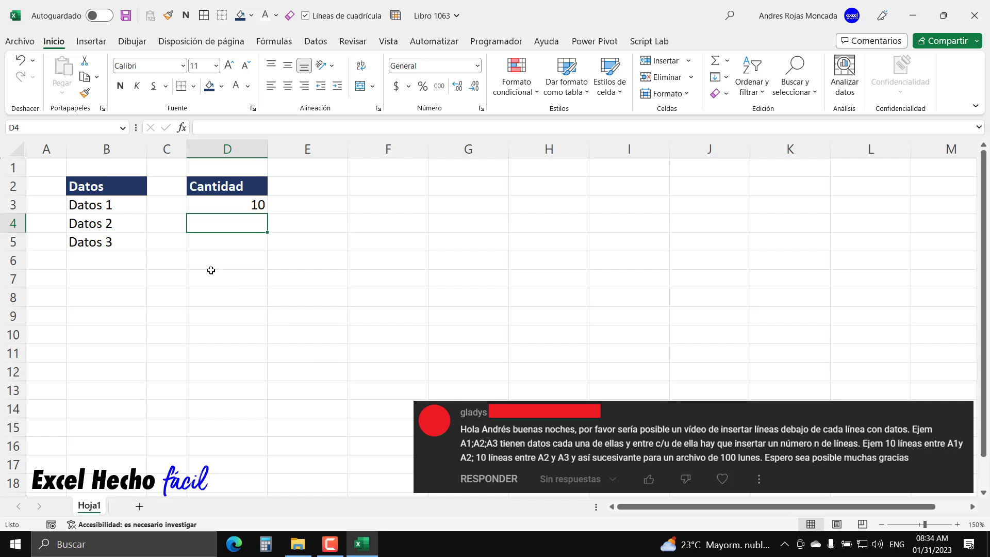
Add the header "Relleno" in D5 and apply the formatting of the Cantidad header to it.
{"action": "left_click", "coordinate": [225, 246]}
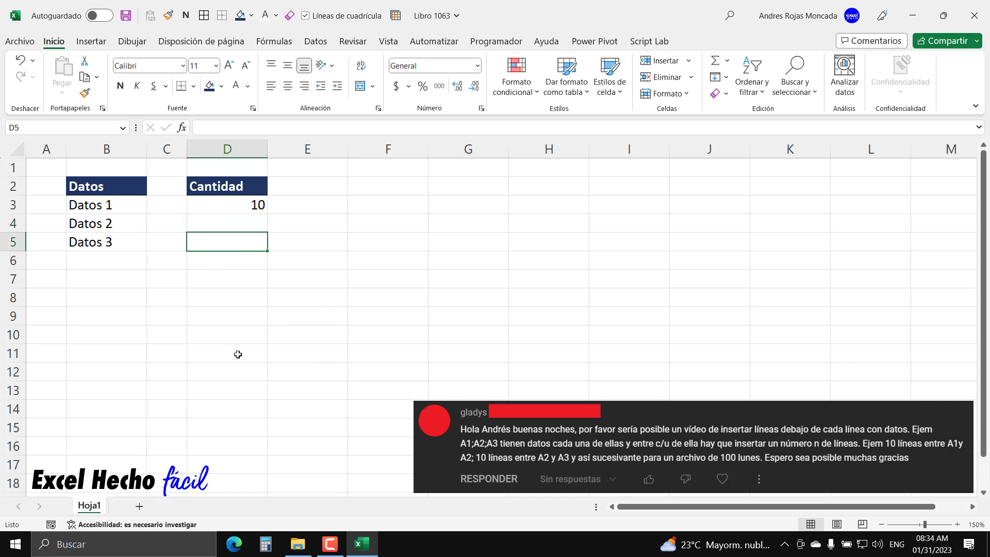
{"action": "type", "text": "Relleno"}
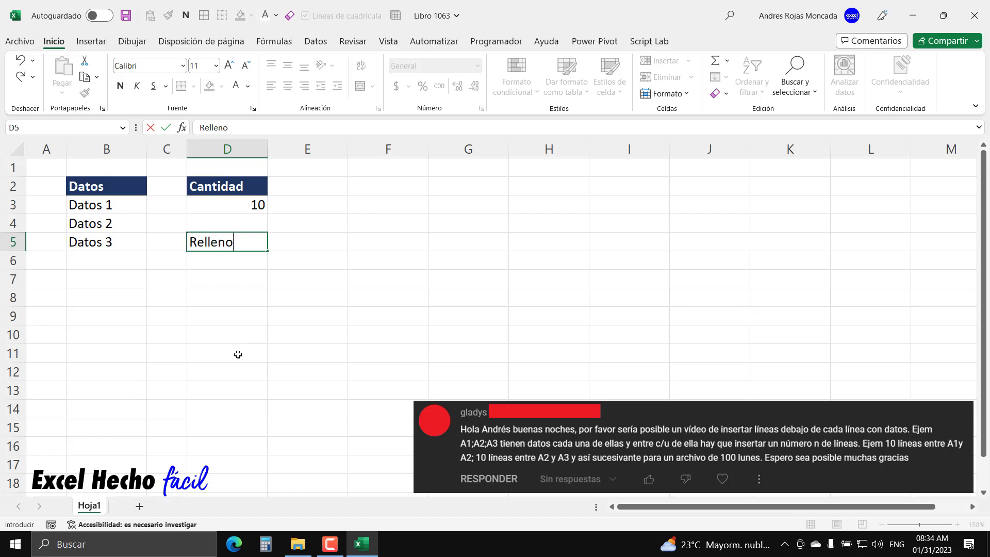
{"action": "key", "text": "Return"}
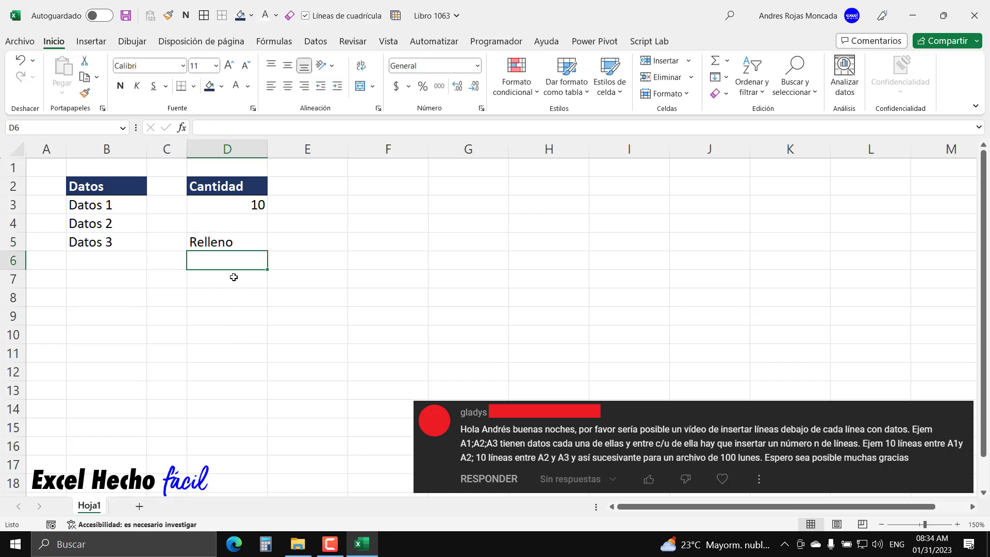
{"action": "left_click", "coordinate": [228, 187]}
{"action": "left_click", "coordinate": [84, 94]}
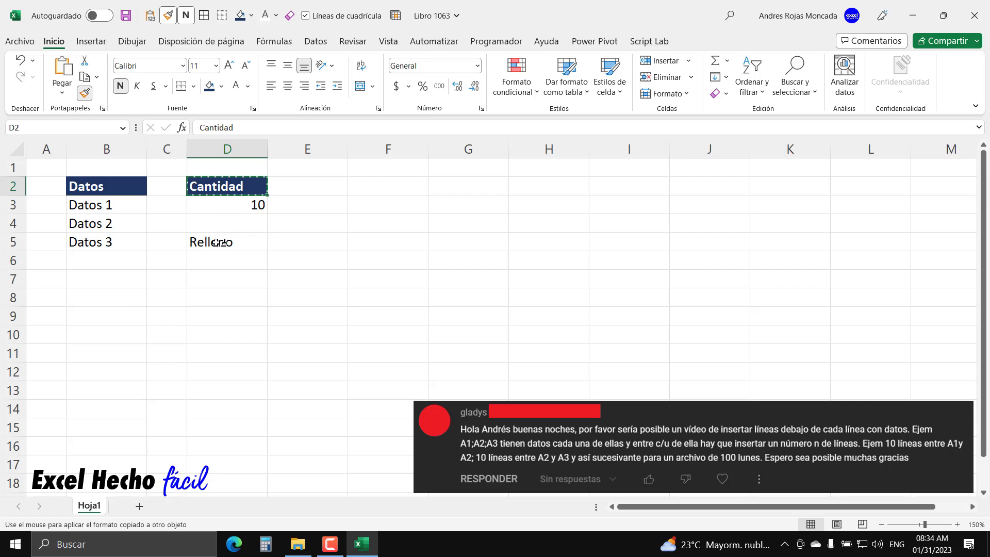
{"action": "left_click", "coordinate": [216, 243]}
Enter the filler text "Hola mundo!" in cell D6.
{"action": "left_click", "coordinate": [220, 262]}
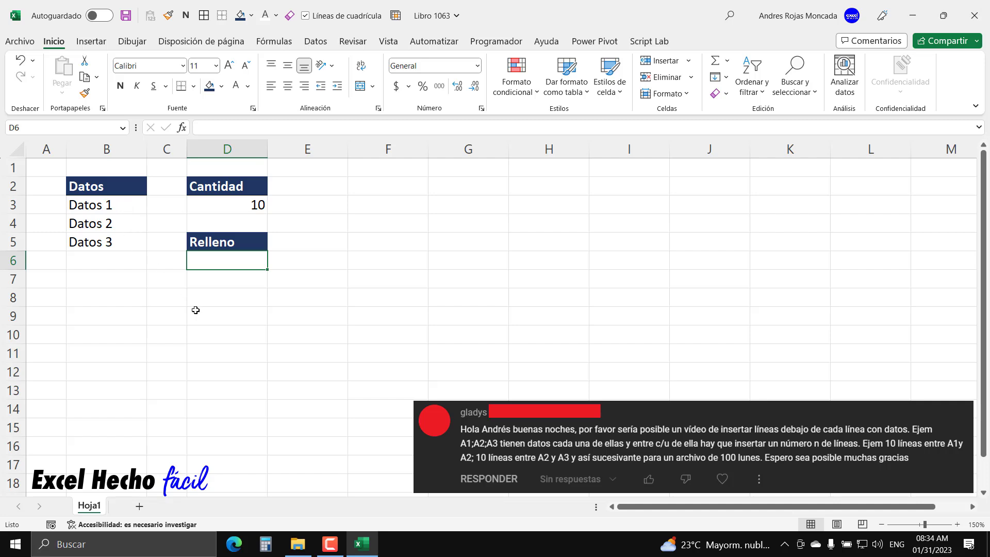
{"action": "type", "text": "Hola"}
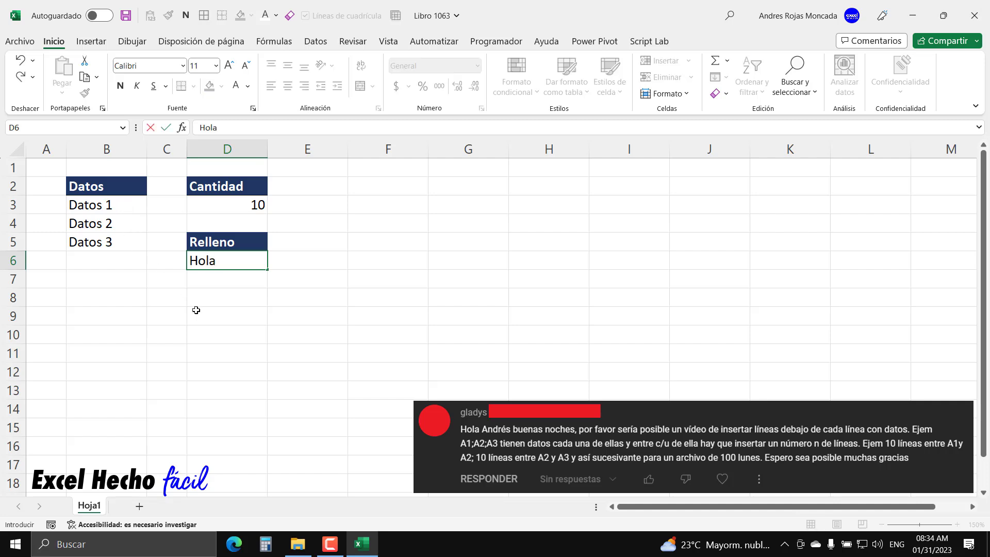
{"action": "type", "text": " mundo!"}
{"action": "key", "text": "Return"}
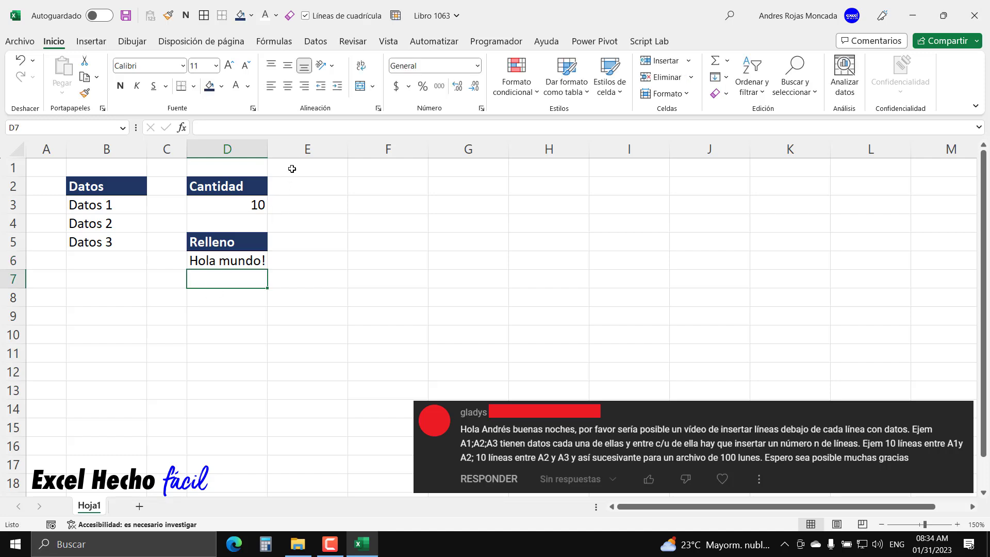
Set the width of column E to 5.
{"action": "right_click", "coordinate": [300, 149]}
{"action": "left_click", "coordinate": [360, 361]}
{"action": "type", "text": "5"}
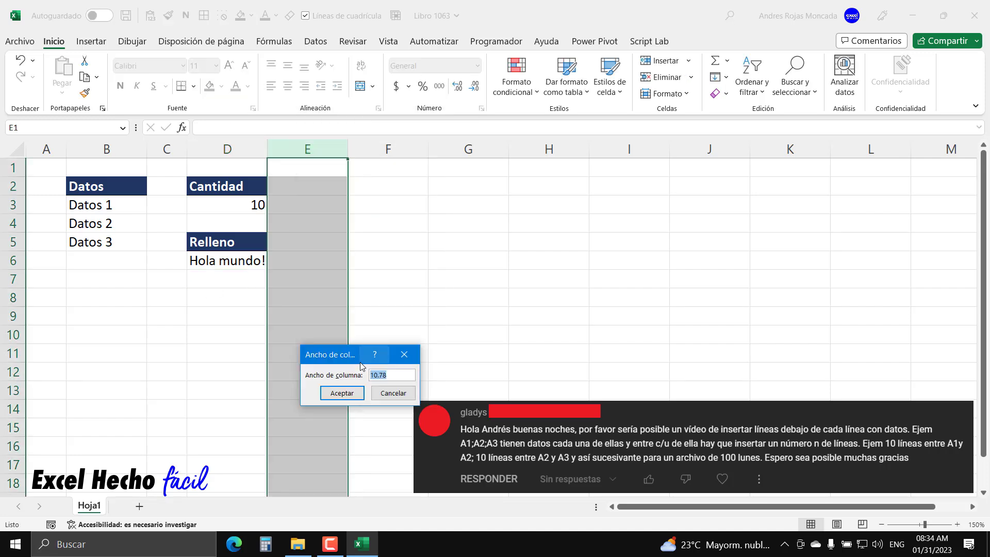
{"action": "key", "text": "Return"}
Add the header "Formula" in F2 and apply the formatting of the Cantidad header to it.
{"action": "left_click", "coordinate": [340, 187]}
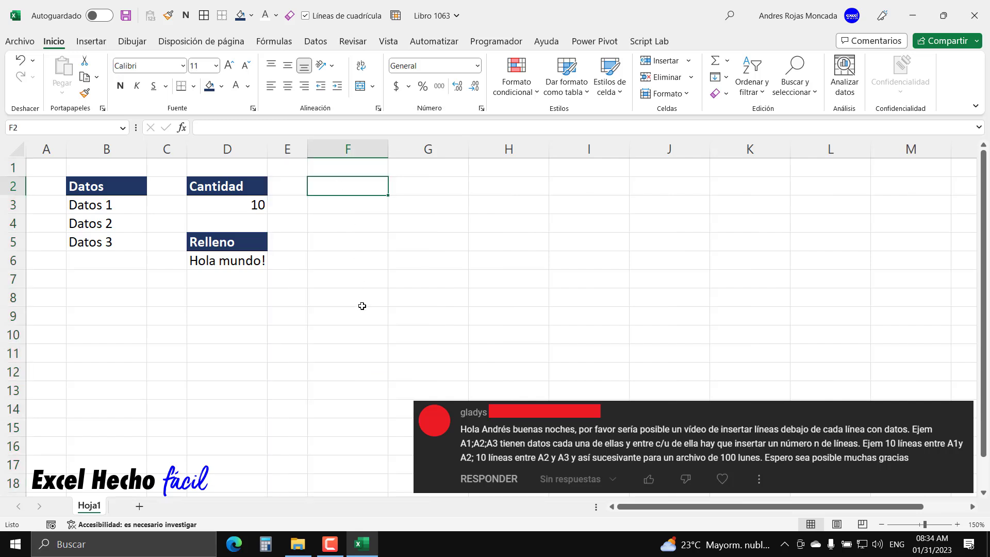
{"action": "type", "text": "Formula"}
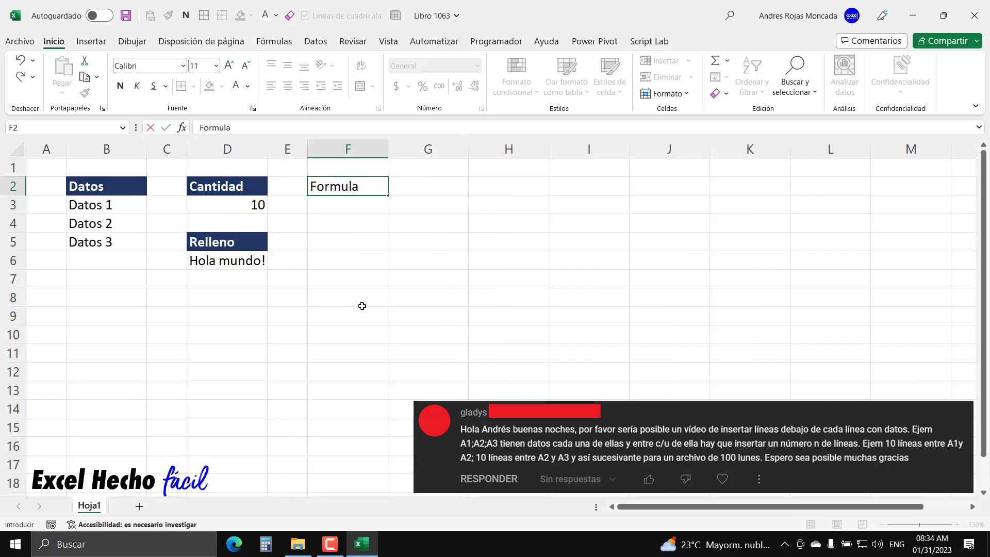
{"action": "key", "text": "Return"}
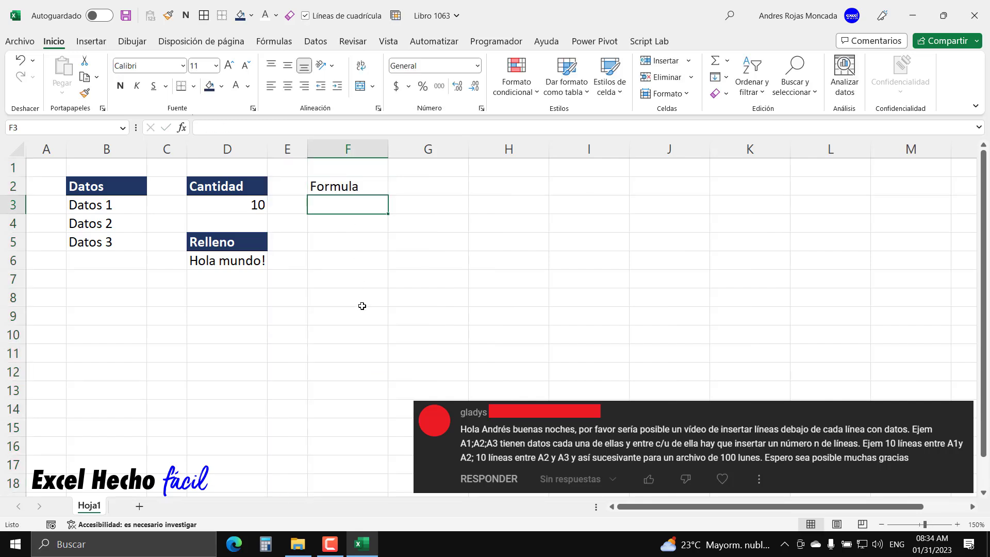
{"action": "left_click", "coordinate": [256, 188]}
{"action": "left_click", "coordinate": [85, 92]}
{"action": "left_click", "coordinate": [333, 187]}
Start a LET formula in F3 that defines the name _Datos as the range B3:B5.
{"action": "left_click", "coordinate": [335, 205]}
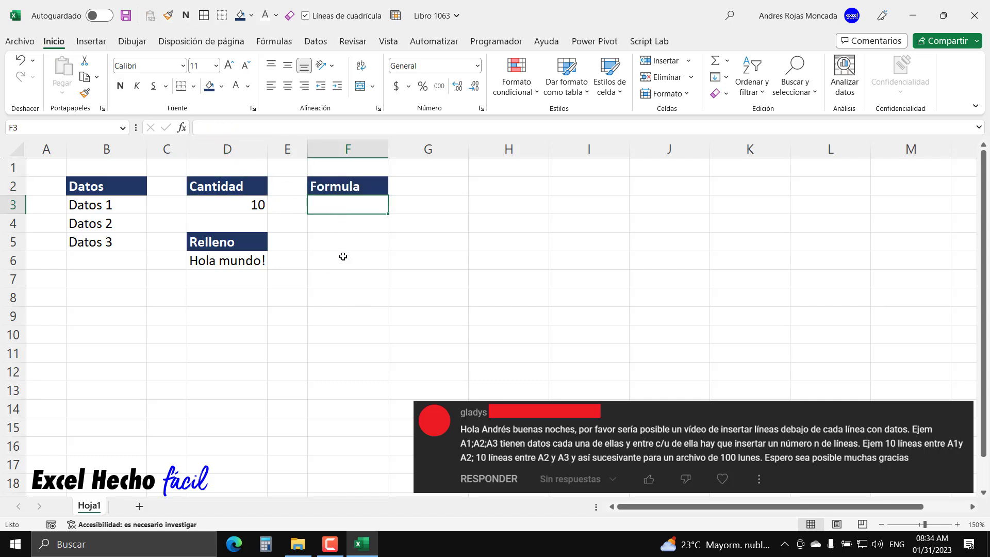
{"action": "type", "text": "="}
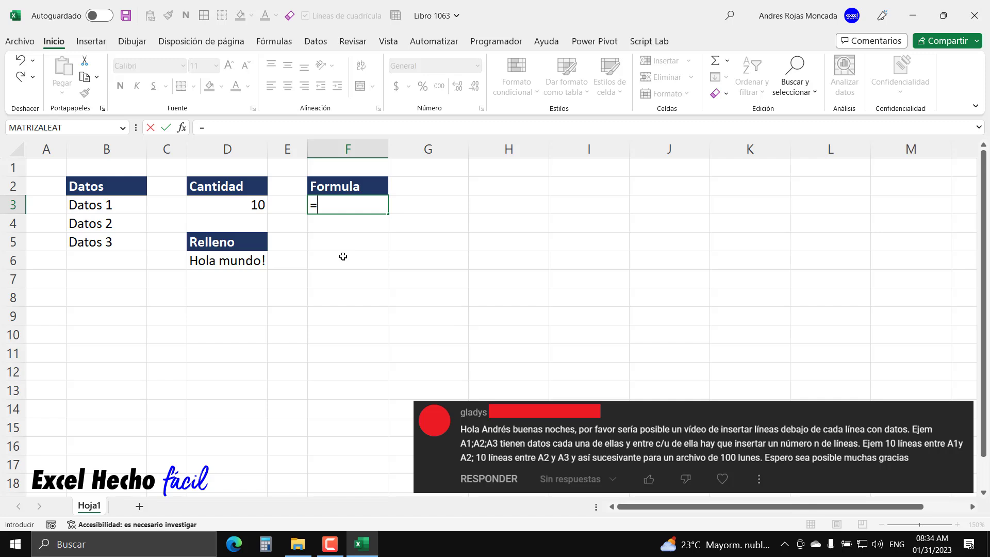
{"action": "type", "text": "let"}
{"action": "key", "text": "Tab"}
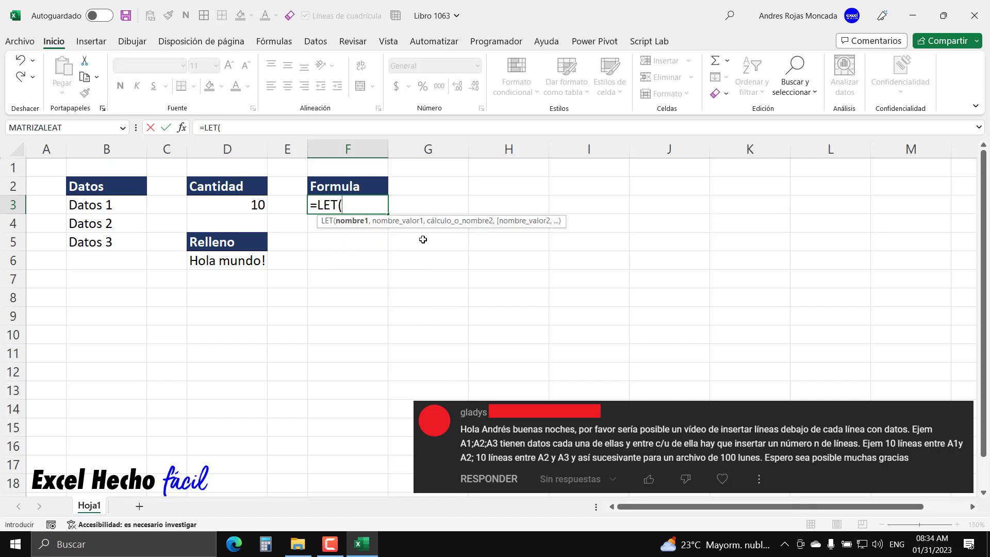
{"action": "left_click_drag", "start_coordinate": [435, 221], "coordinate": [389, 167]}
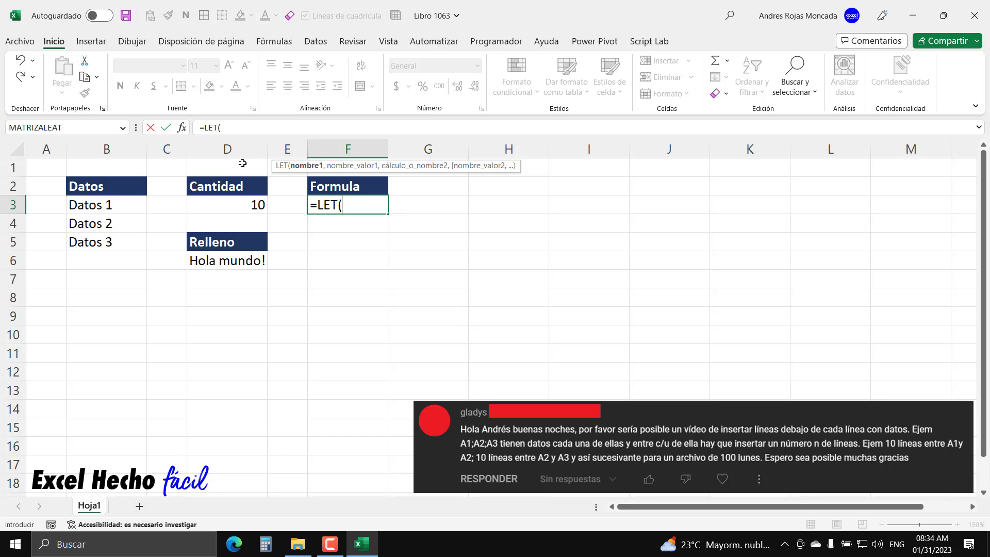
{"action": "type", "text": "_Datos,"}
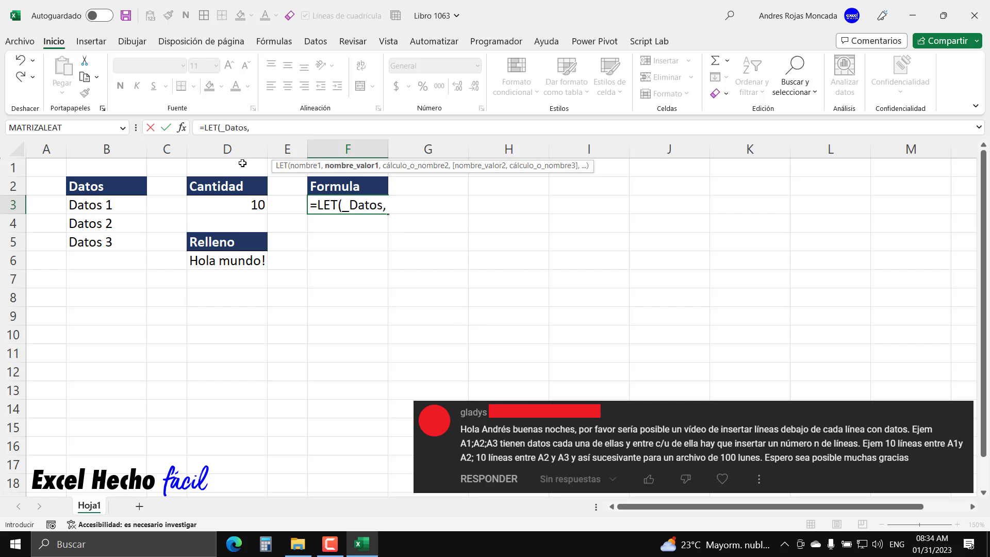
{"action": "left_click_drag", "start_coordinate": [342, 205], "coordinate": [379, 204]}
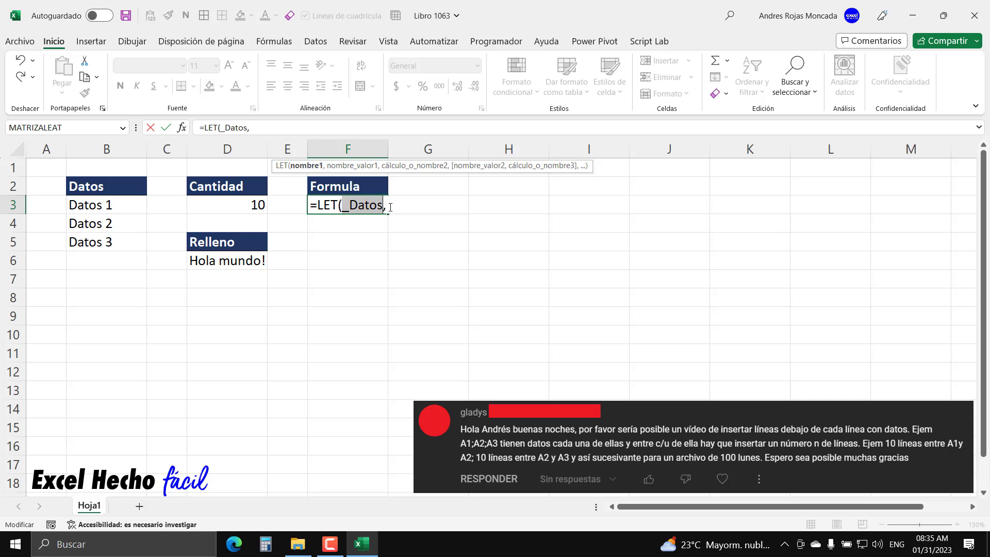
{"action": "key", "text": "End"}
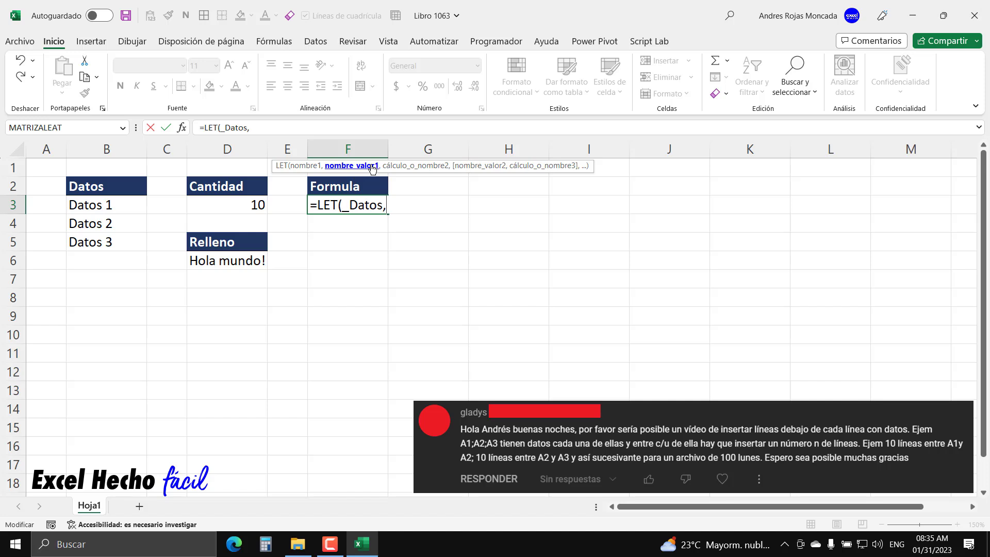
{"action": "left_click_drag", "start_coordinate": [136, 206], "coordinate": [130, 244]}
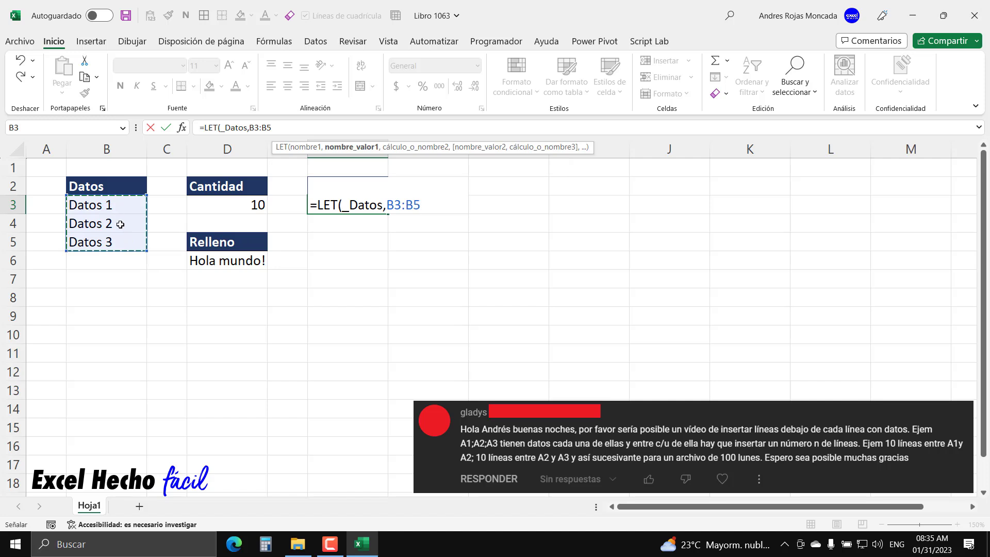
Add the name _Cant to the LET formula, defined as cell D3.
{"action": "type", "text": ","}
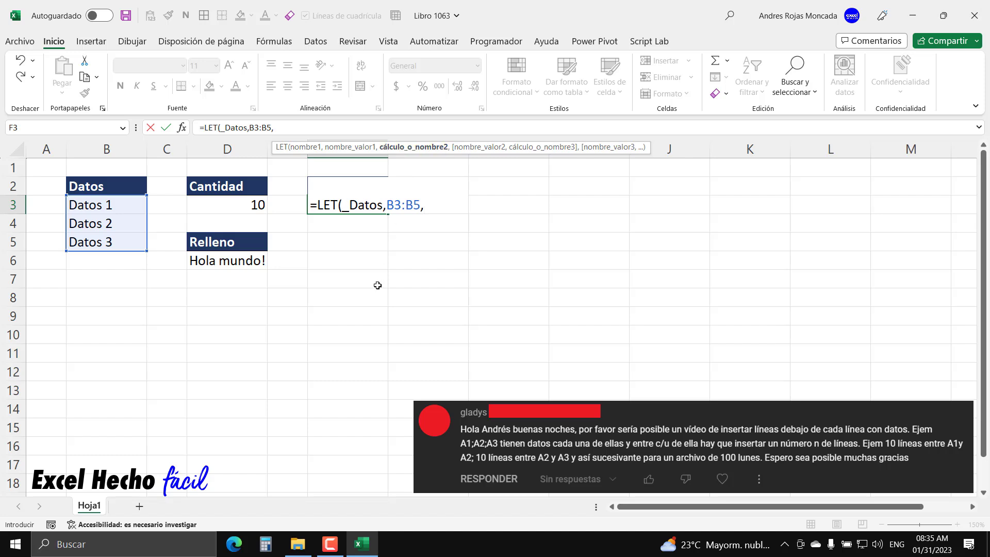
{"action": "type", "text": "_"}
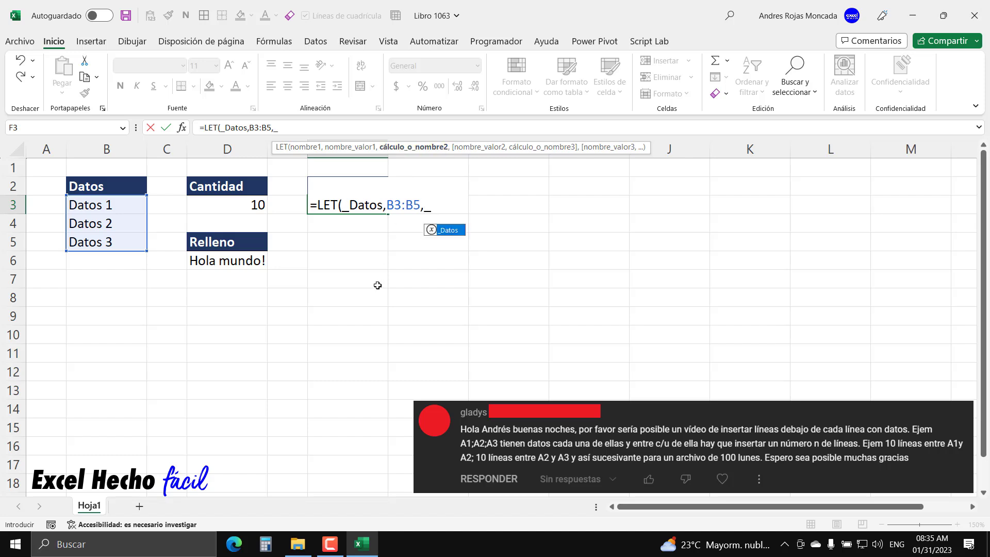
{"action": "type", "text": "Cant,"}
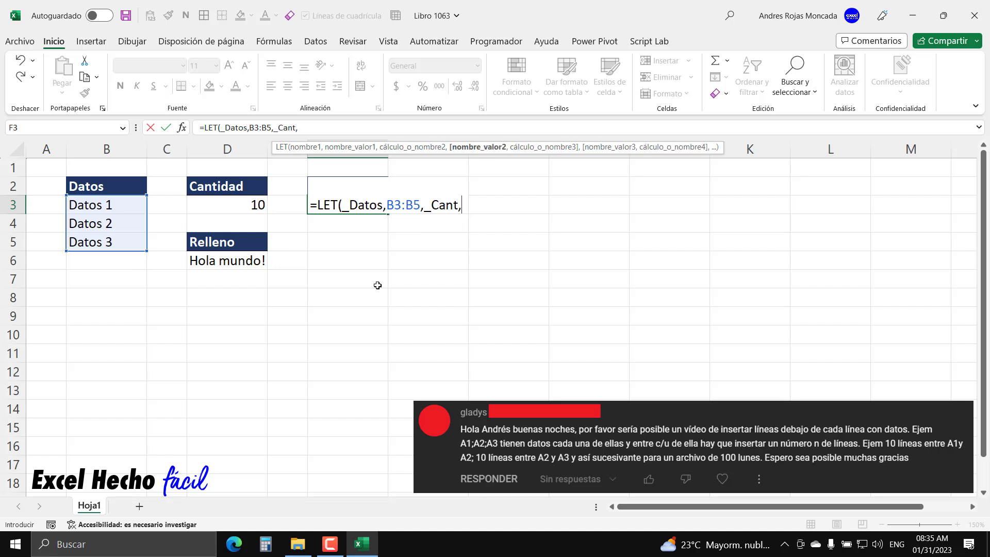
{"action": "left_click", "coordinate": [259, 209]}
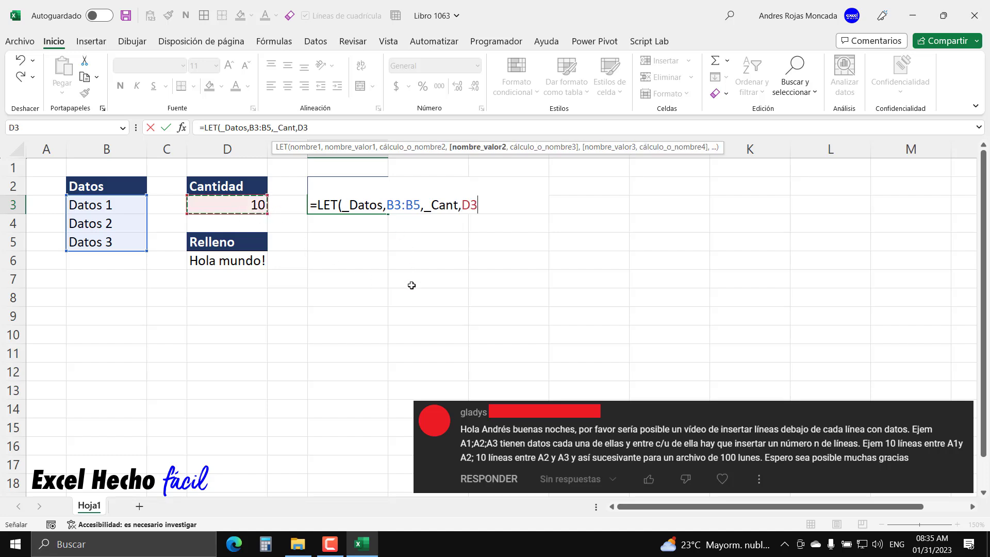
{"action": "type", "text": ","}
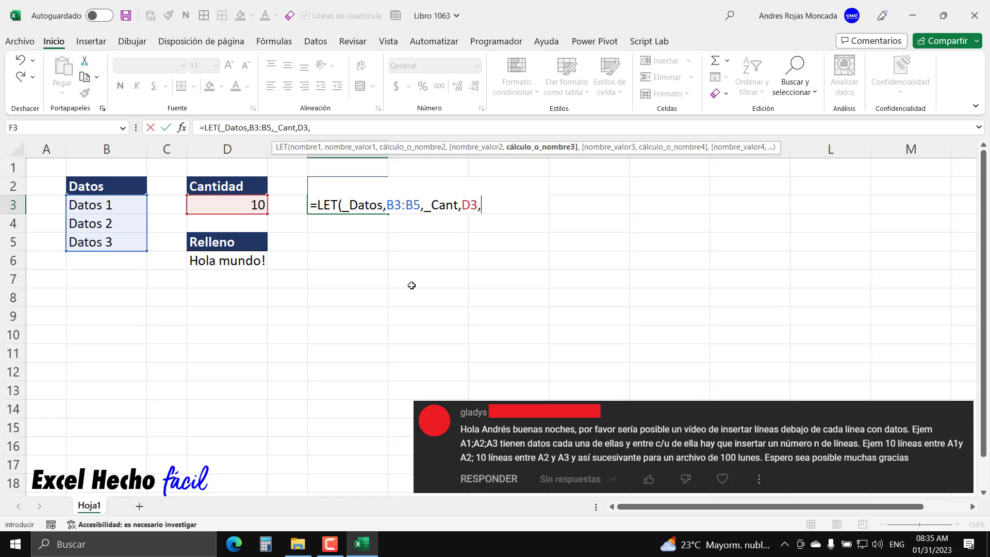
Define the name _Relleno in the LET formula as cell D6.
{"action": "type", "text": "_Relleno"}
{"action": "type", "text": ","}
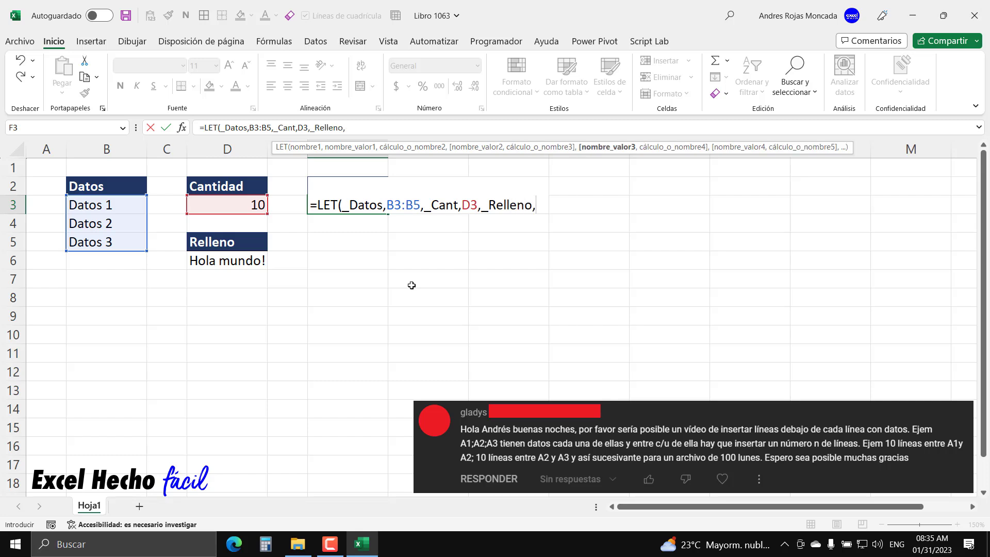
{"action": "left_click", "coordinate": [233, 266]}
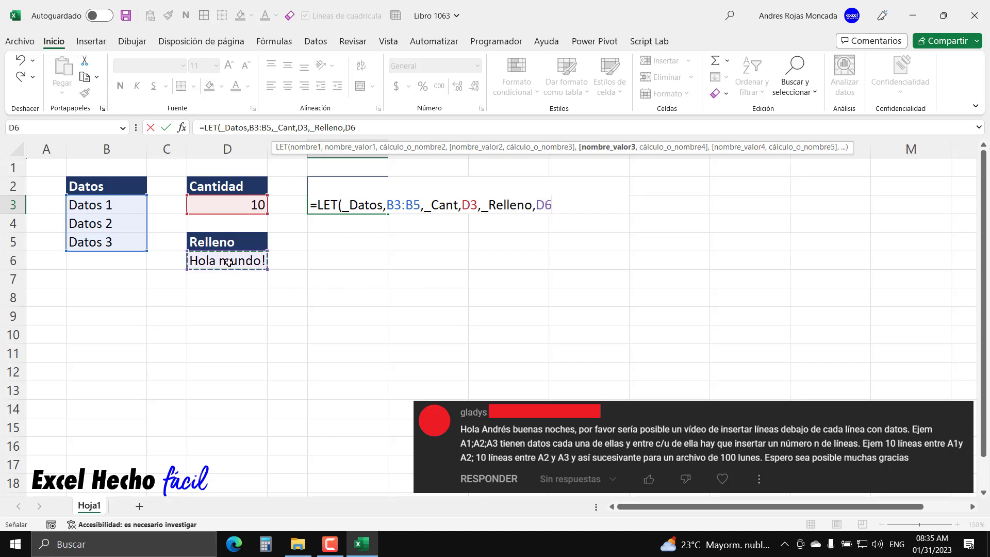
{"action": "type", "text": ","}
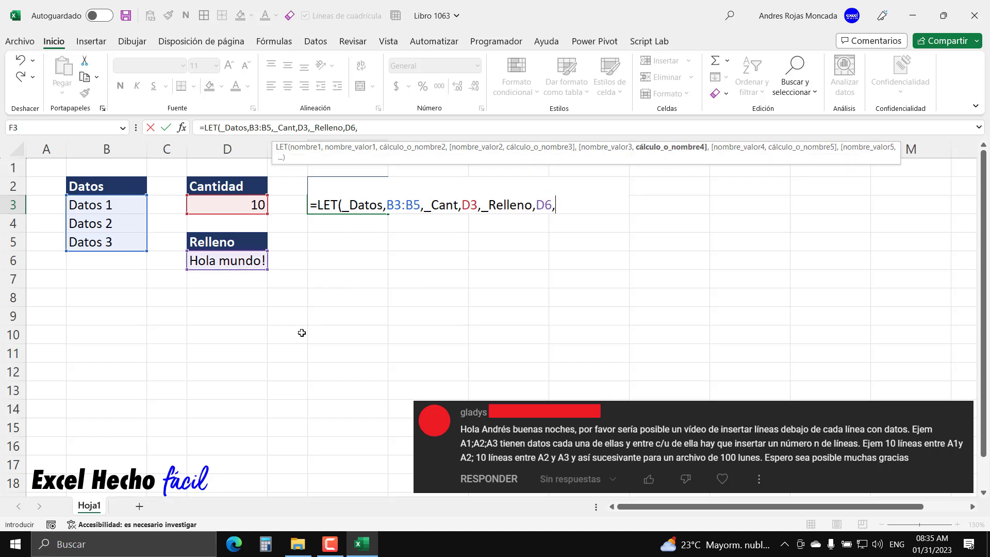
On a new line of the formula, add the name _RellenoR with the value SECUENCIA(10,1).
{"action": "key", "text": "alt+Return"}
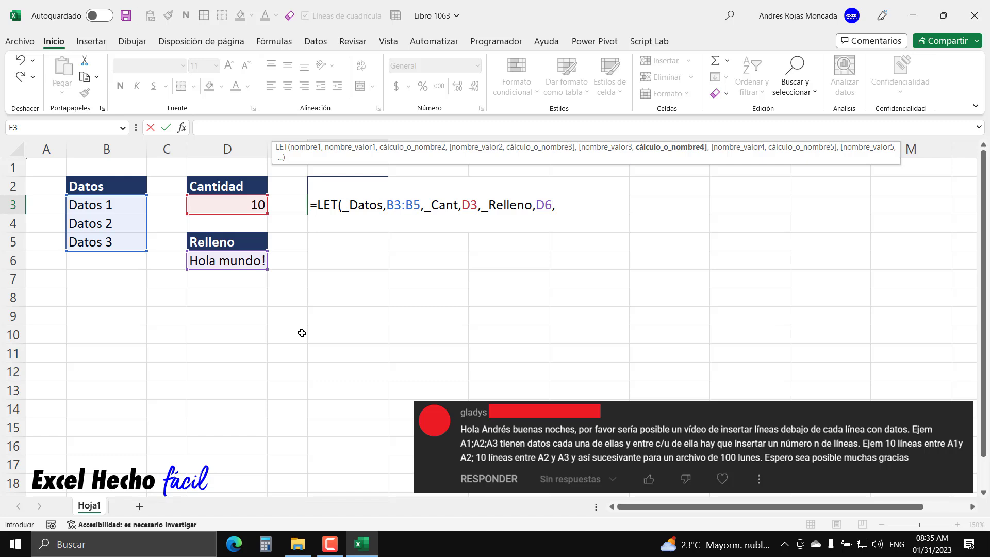
{"action": "type", "text": "_"}
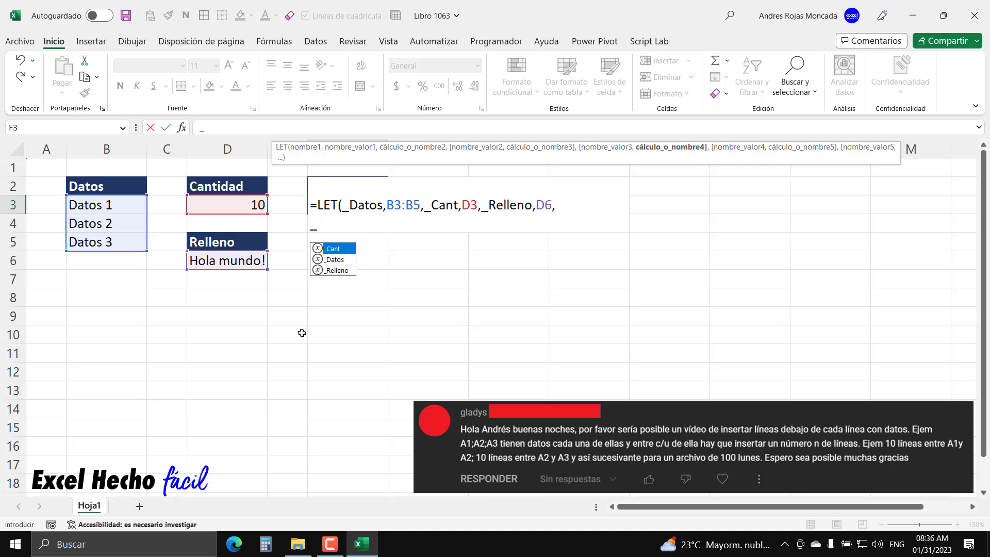
{"action": "type", "text": "RellenoR"}
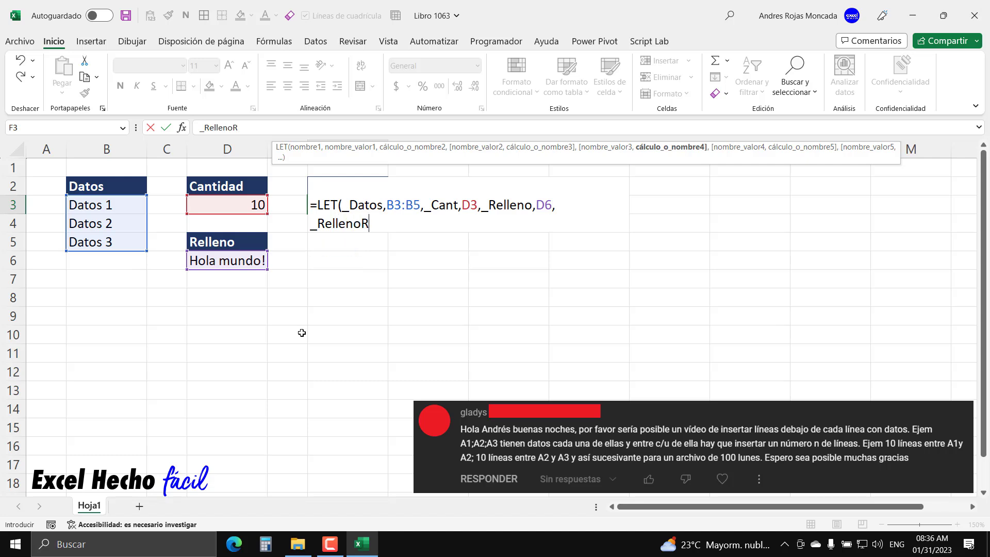
{"action": "type", "text": ","}
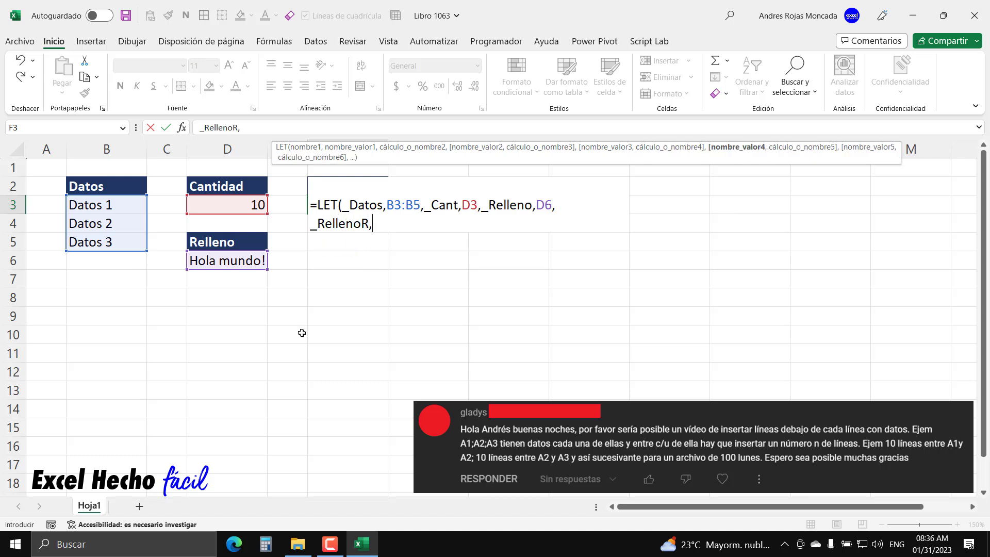
{"action": "type", "text": "secu"}
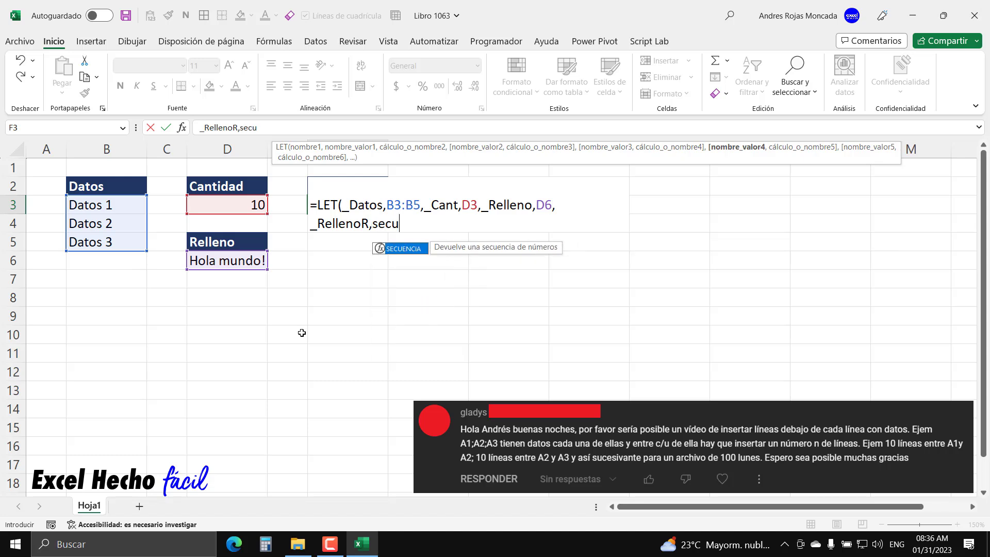
{"action": "key", "text": "Tab"}
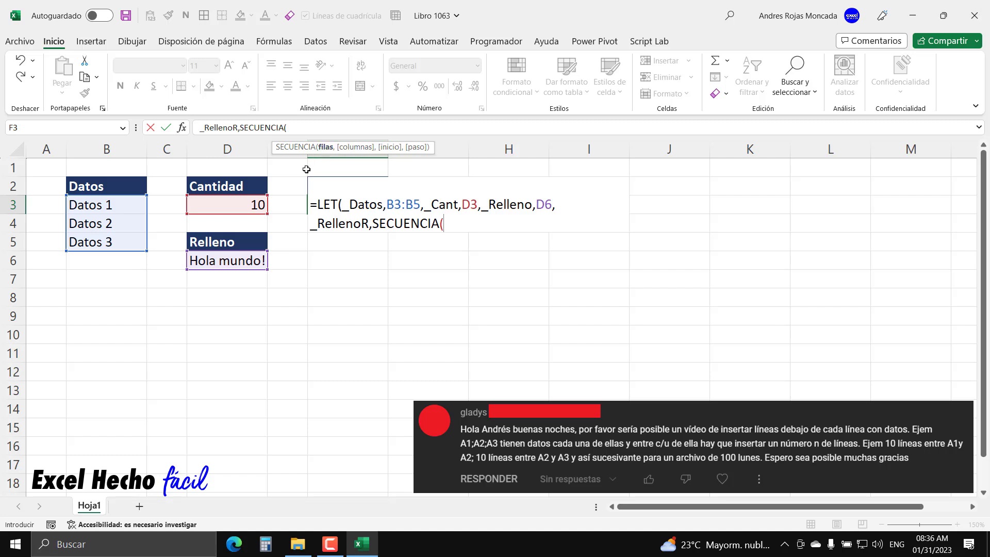
{"action": "type", "text": "10"}
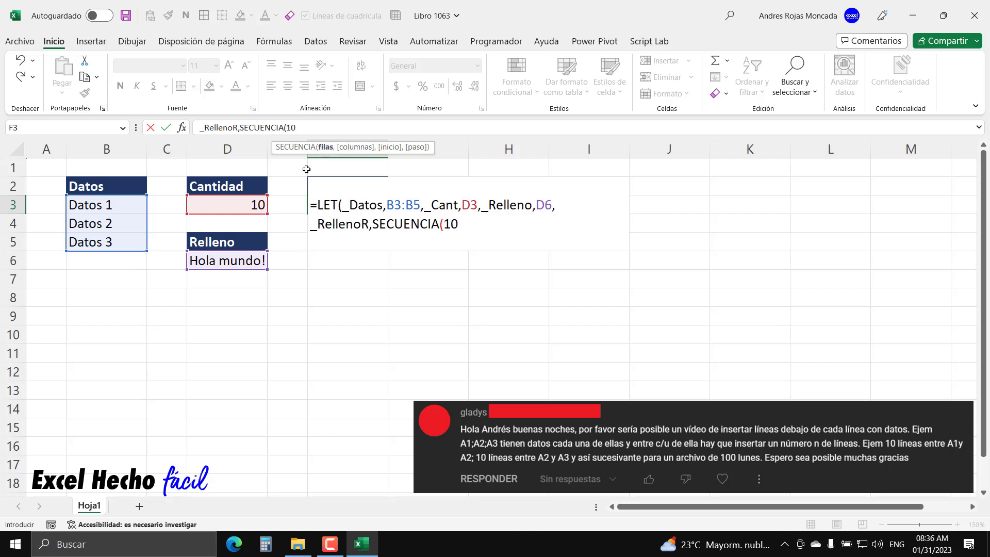
{"action": "type", "text": ",1)"}
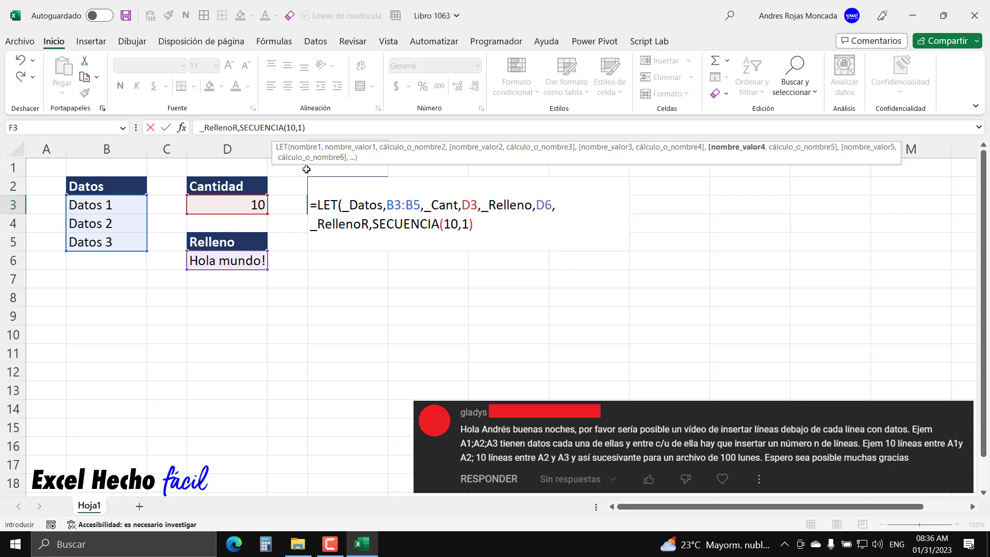
Wrap SECUENCIA(10,1) in an SI function with D6 as its value if true, and preview the result of the expression.
{"action": "left_click_drag", "start_coordinate": [373, 225], "coordinate": [474, 226]}
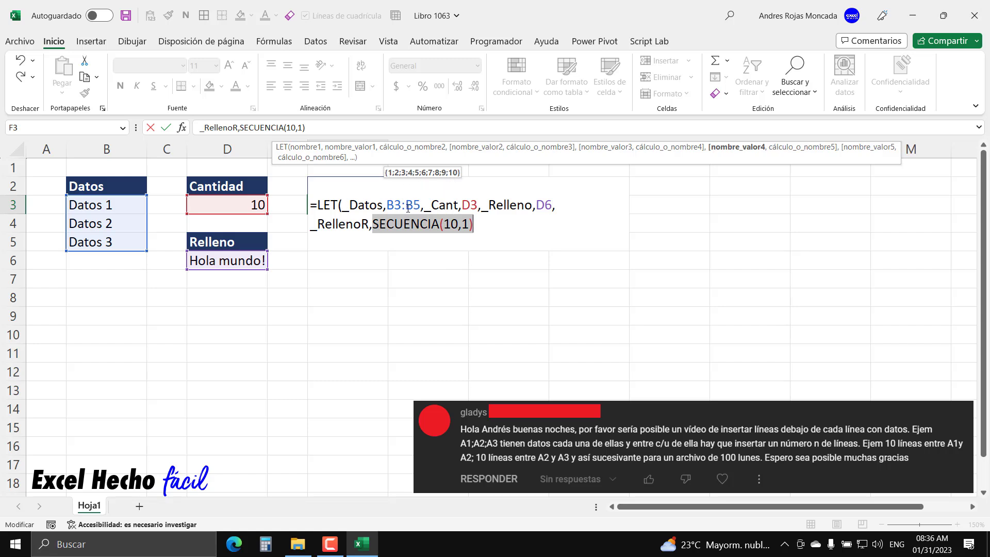
{"action": "left_click", "coordinate": [373, 224]}
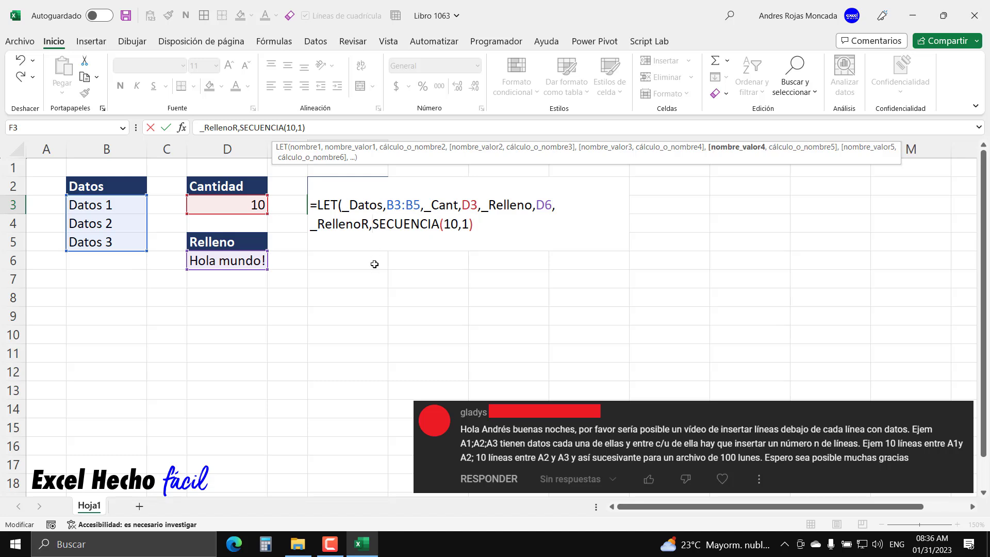
{"action": "type", "text": "SI("}
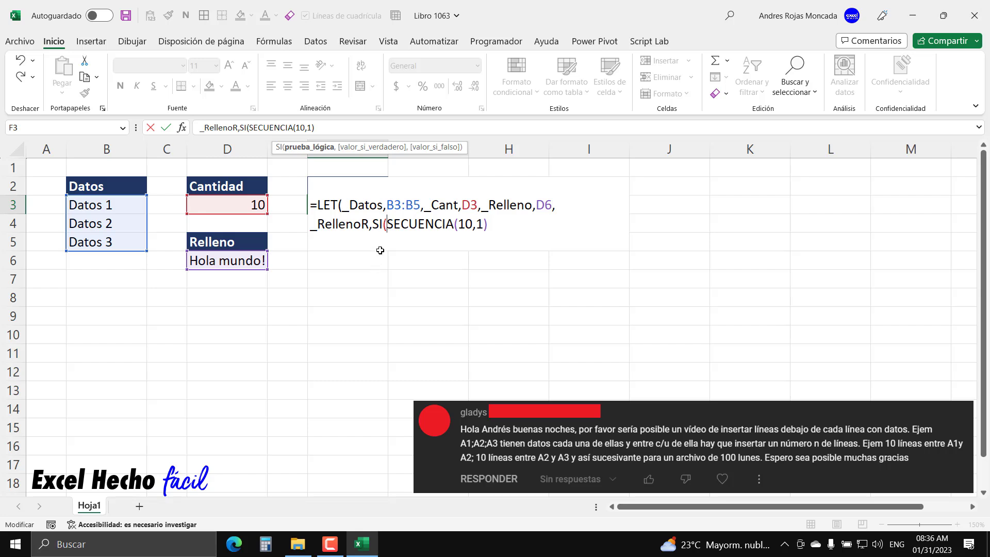
{"action": "left_click", "coordinate": [488, 223]}
{"action": "type", "text": ","}
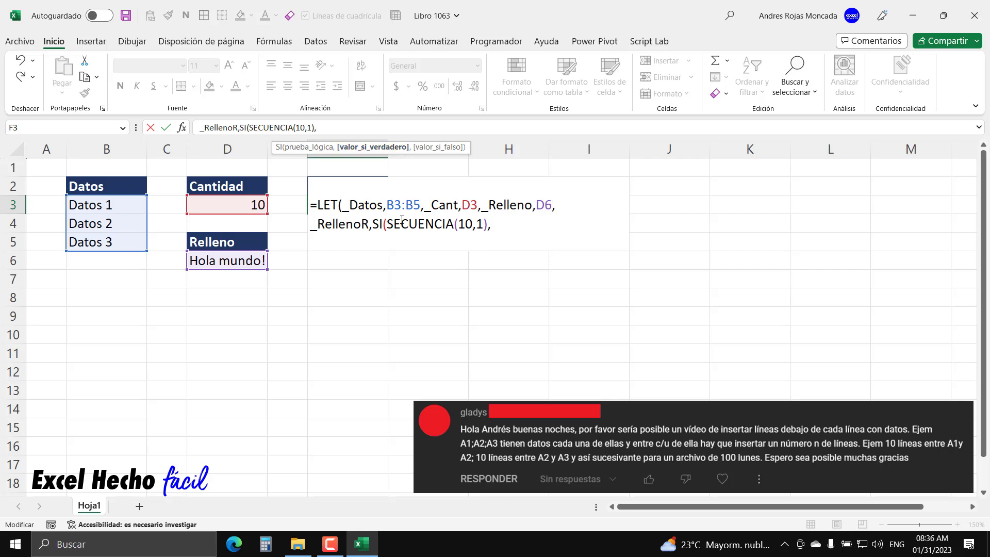
{"action": "left_click", "coordinate": [226, 262]}
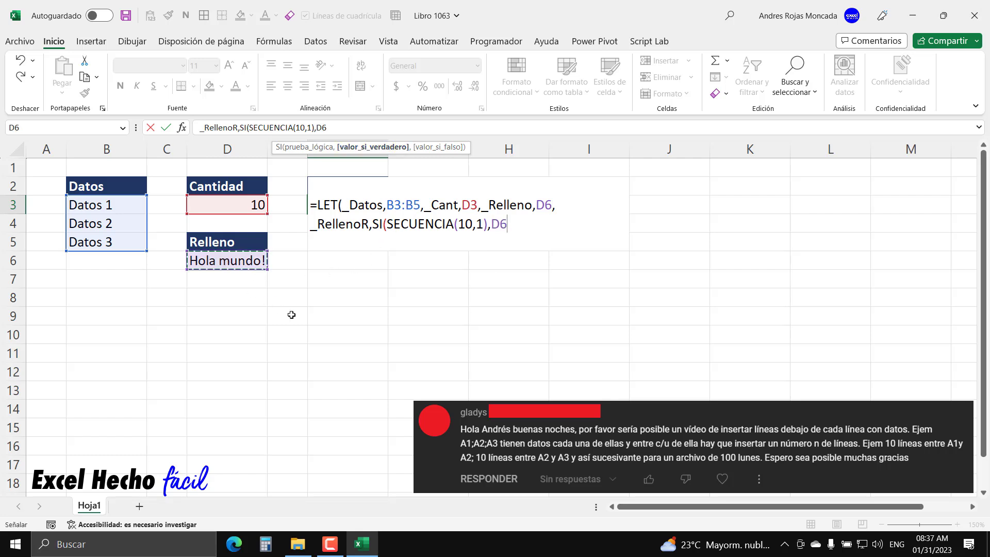
{"action": "type", "text": ")"}
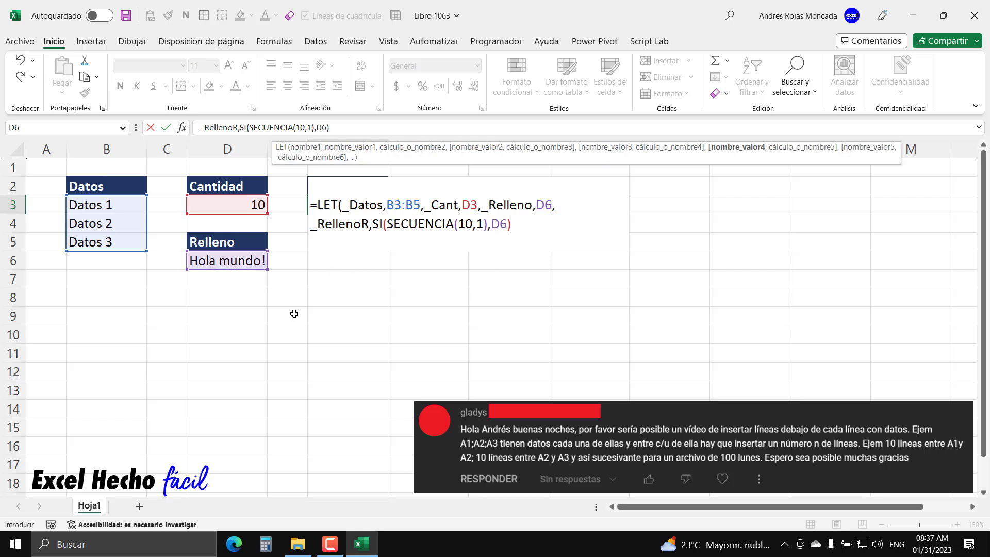
{"action": "left_click_drag", "start_coordinate": [372, 225], "coordinate": [521, 227]}
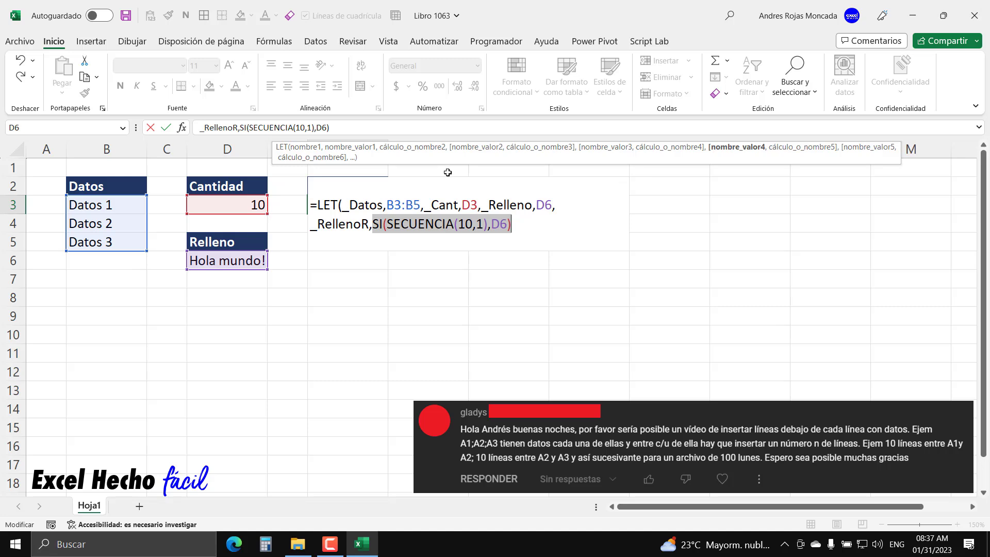
In the _RellenoR expression, replace the row count 10 with _Cant and the reference D6 with _Relleno.
{"action": "left_click_drag", "start_coordinate": [471, 222], "coordinate": [463, 222]}
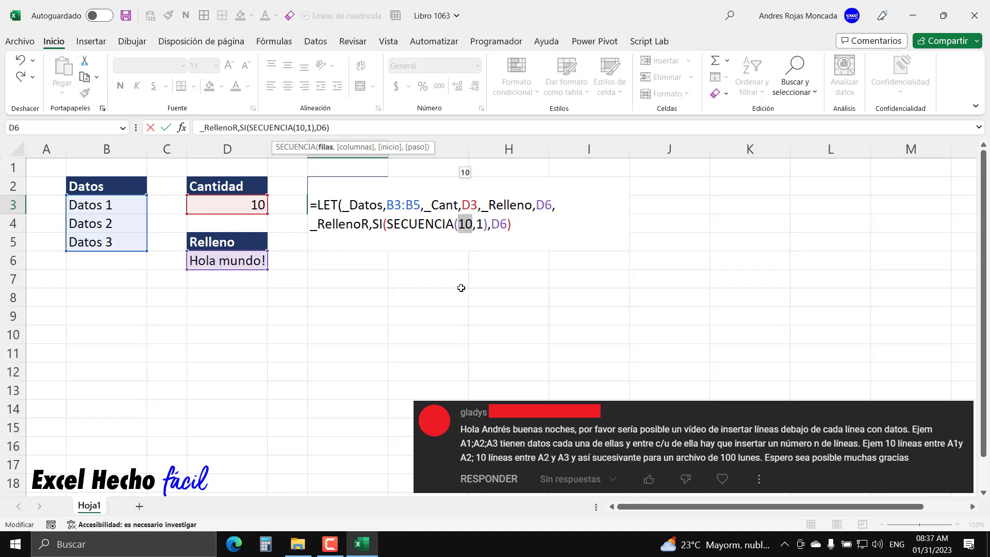
{"action": "type", "text": "_"}
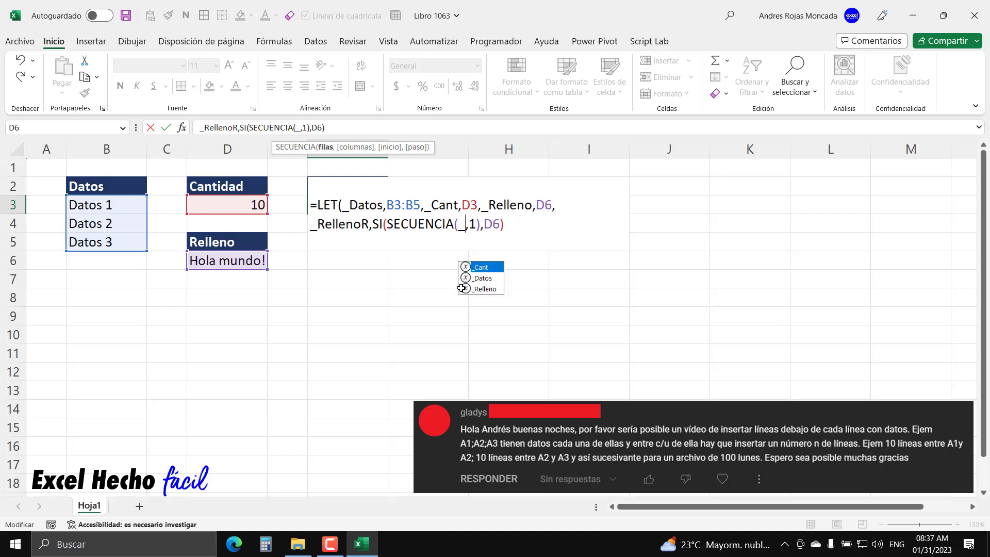
{"action": "key", "text": "Tab"}
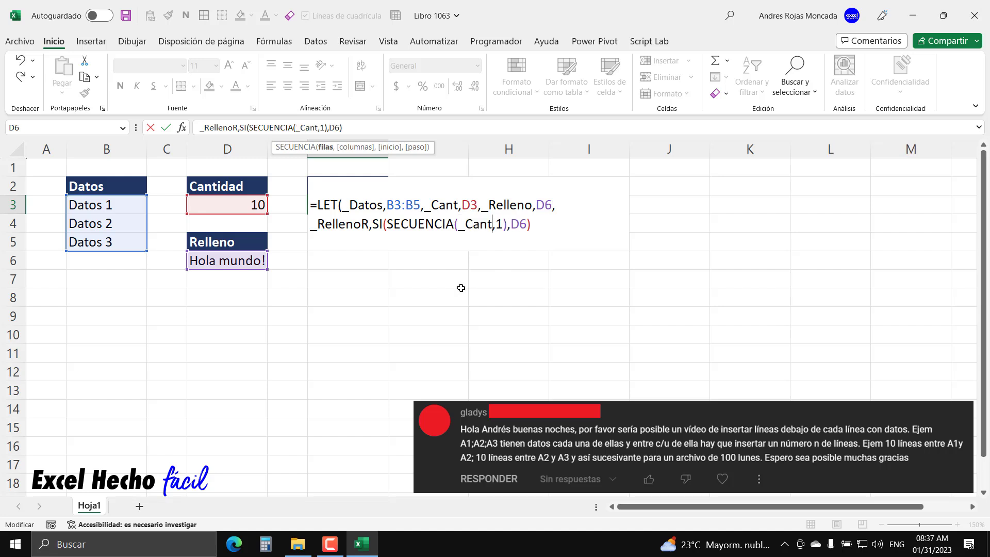
{"action": "double_click", "coordinate": [519, 223]}
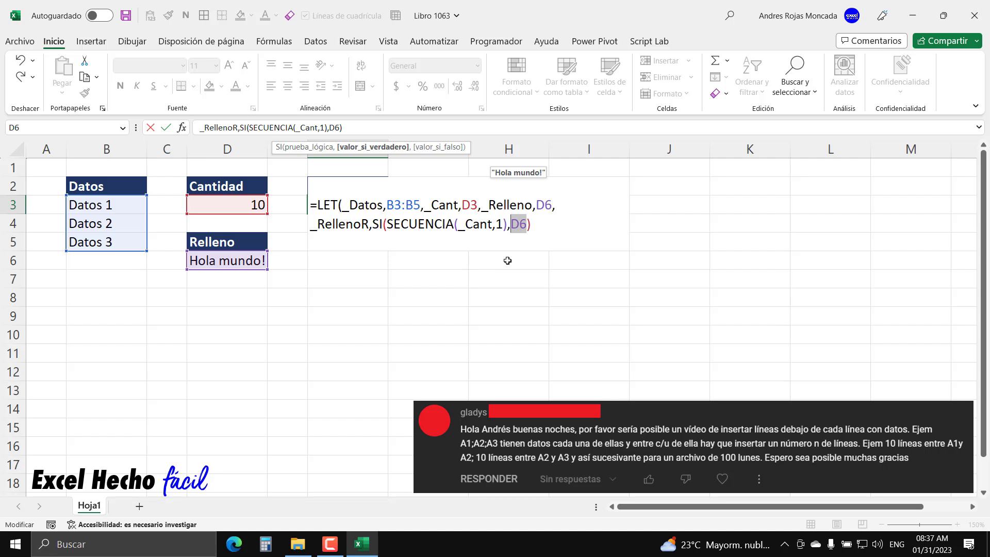
{"action": "type", "text": "_R"}
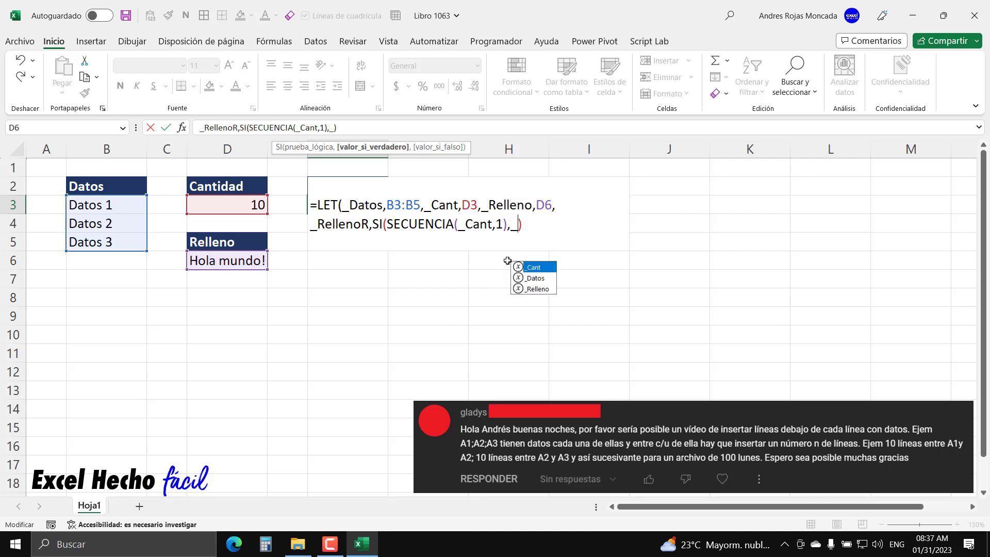
{"action": "key", "text": "Tab"}
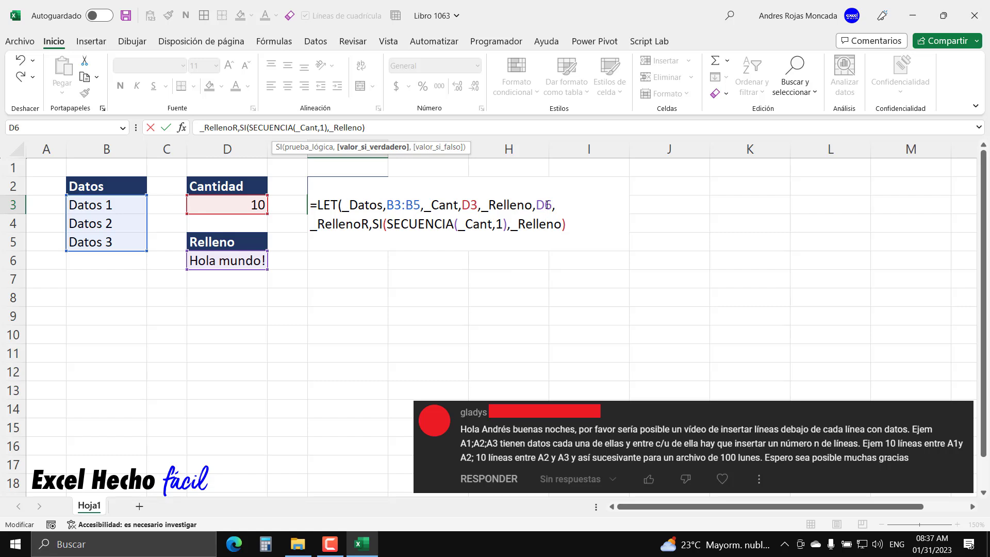
{"action": "left_click", "coordinate": [570, 223]}
{"action": "left_click_drag", "start_coordinate": [588, 227], "coordinate": [373, 227]}
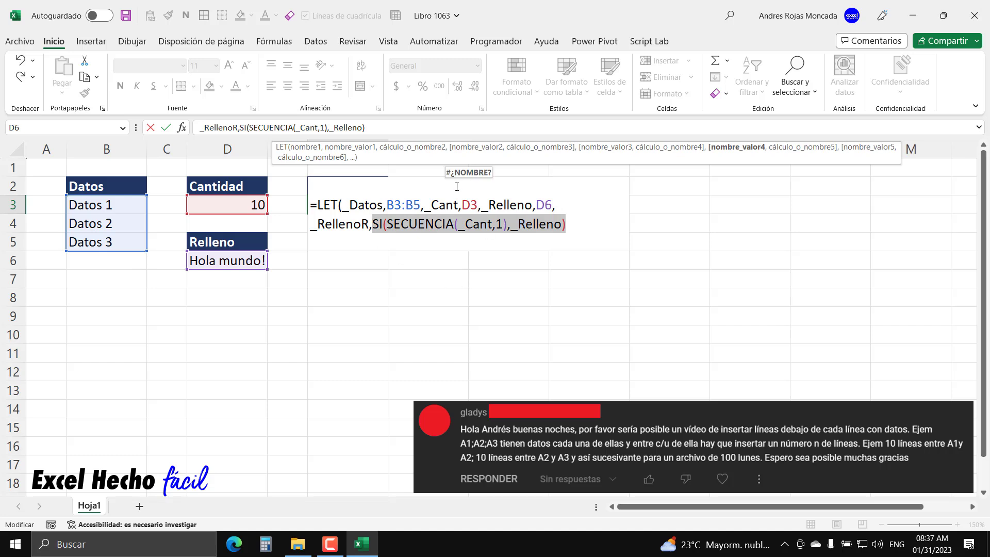
{"action": "left_click", "coordinate": [466, 223]}
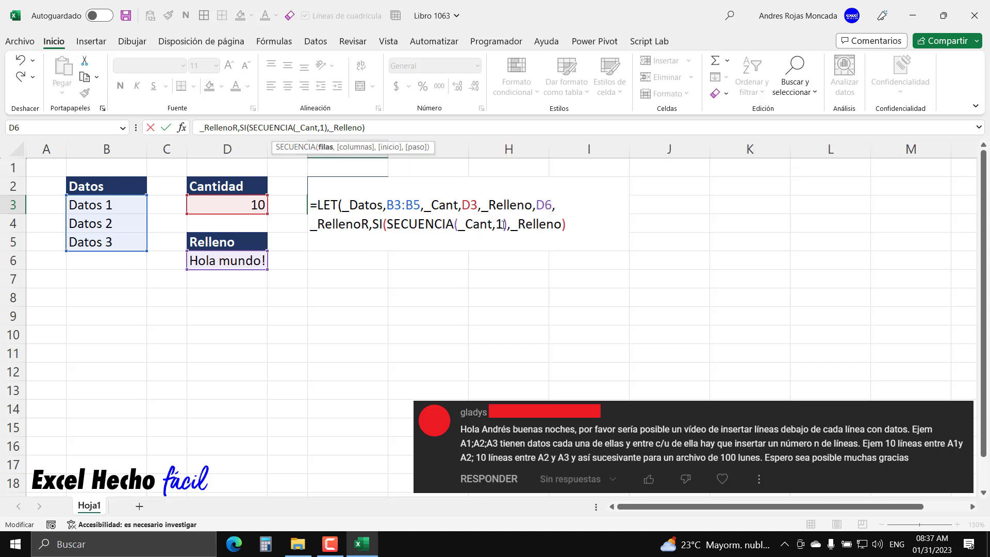
{"action": "left_click", "coordinate": [576, 222]}
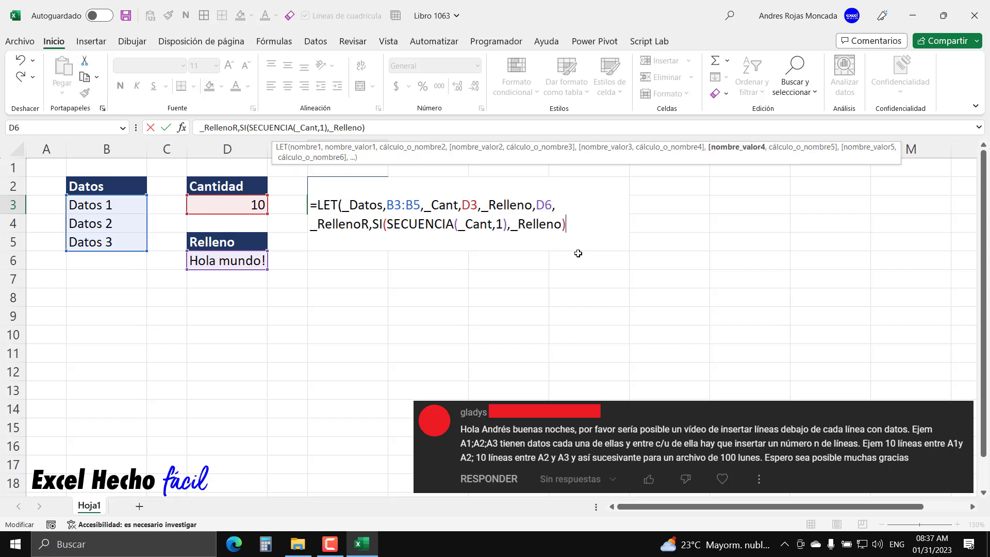
On a new line of the LET formula, add a REDUCE function with "cInicial" as its initial value.
{"action": "type", "text": ","}
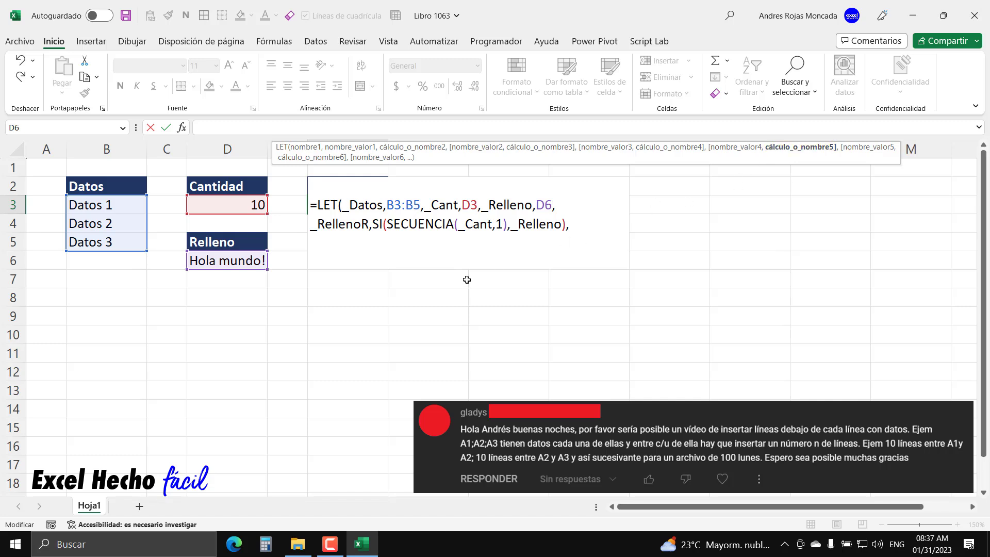
{"action": "type", "text": "redu"}
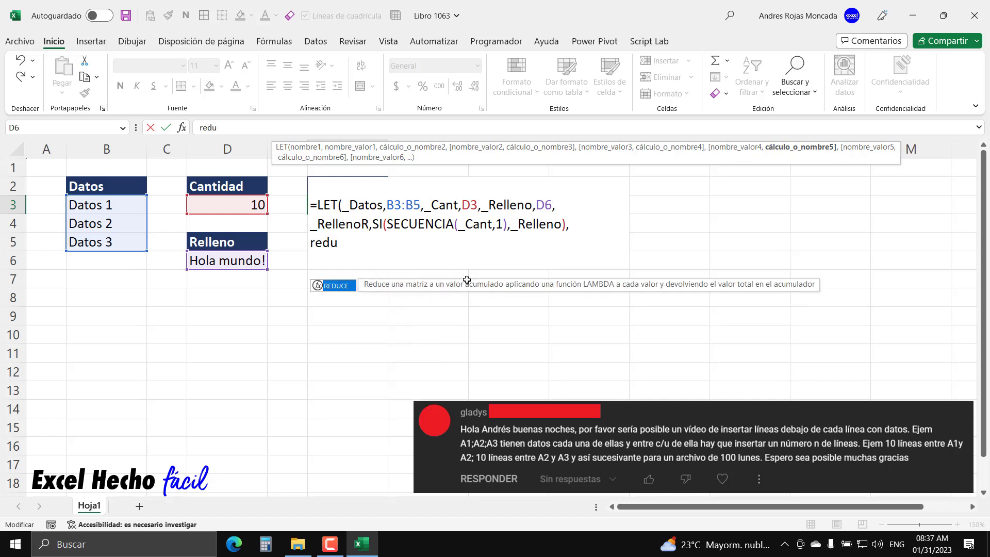
{"action": "key", "text": "Tab"}
{"action": "key", "text": "BackSpace"}
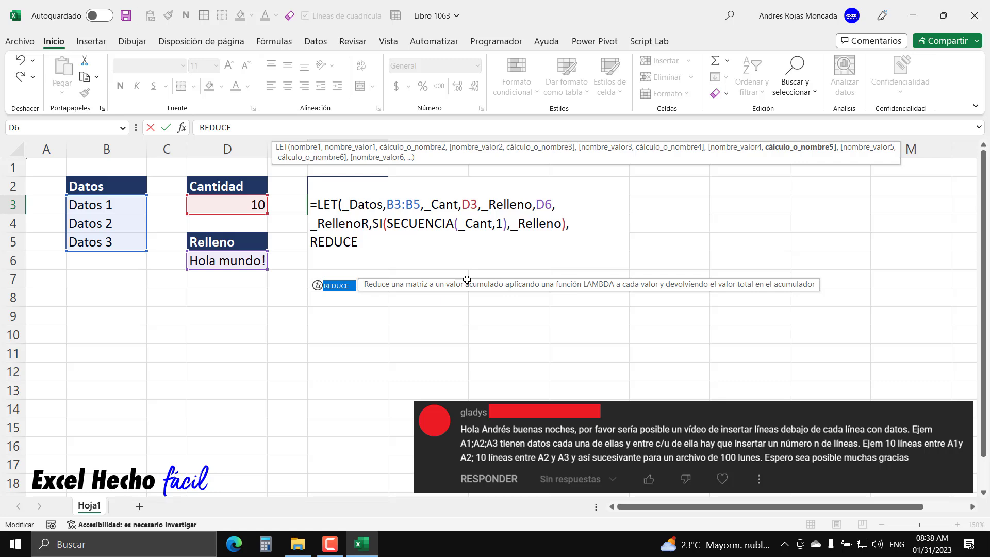
{"action": "type", "text": "("}
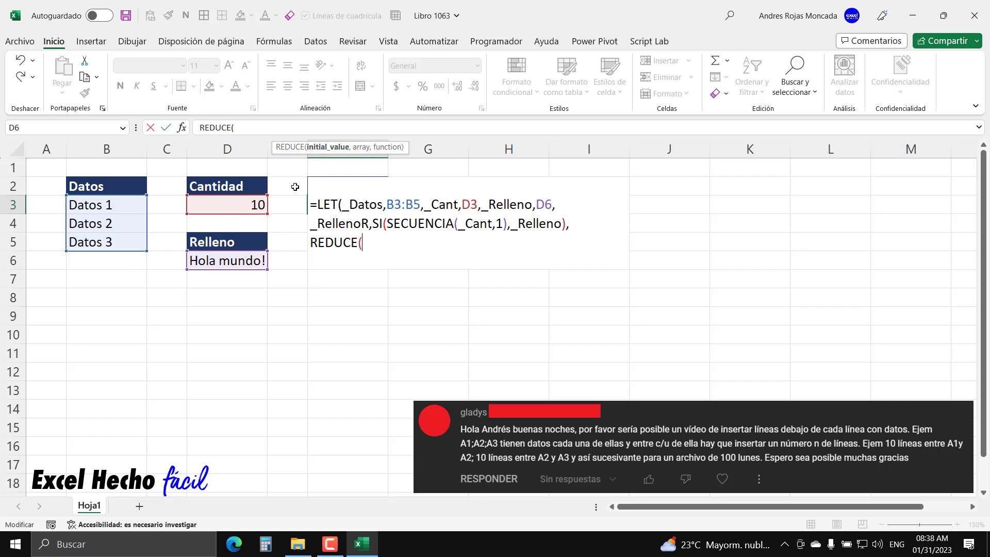
{"action": "type", "text": "\"\""}
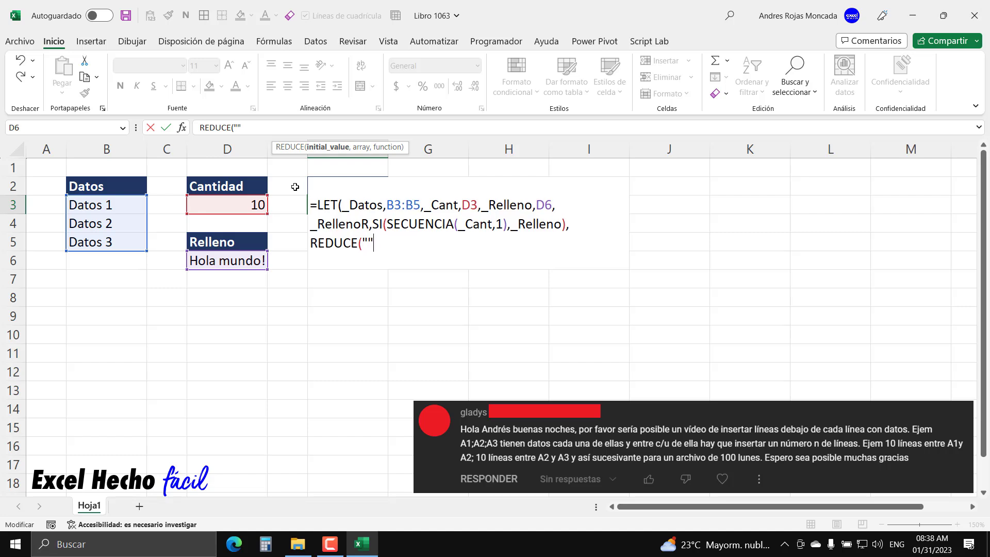
{"action": "key", "text": "Left"}
{"action": "type", "text": "C"}
{"action": "key", "text": "BackSpace"}
{"action": "type", "text": "cInicial"}
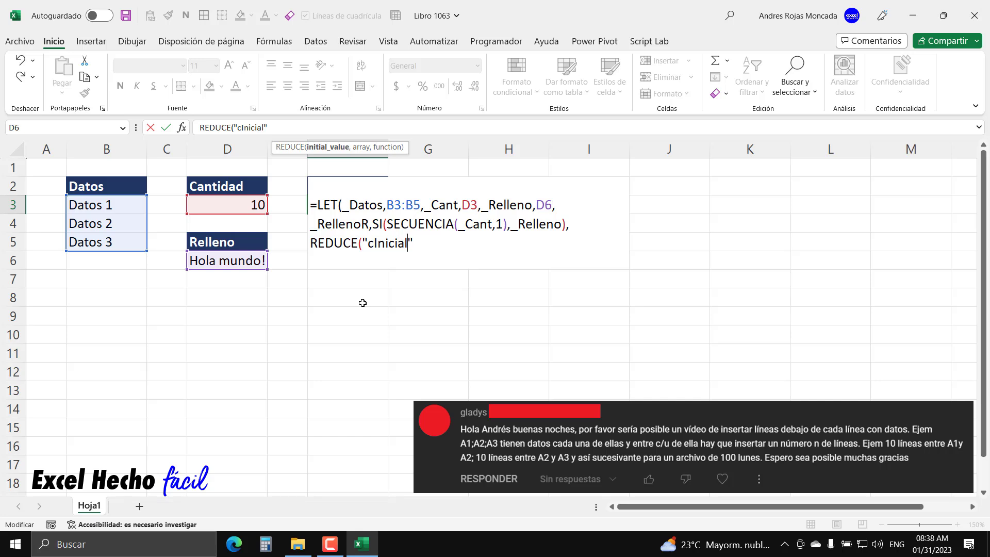
{"action": "left_click_drag", "start_coordinate": [368, 243], "coordinate": [363, 243]}
{"action": "type", "text": ","}
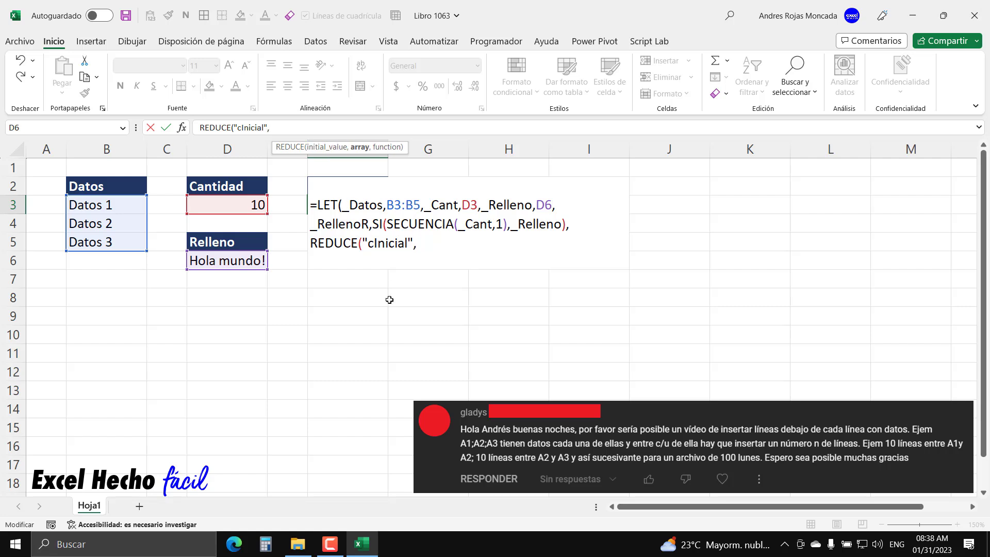
Set _Datos as the array argument of the REDUCE function.
{"action": "type", "text": "_"}
{"action": "key", "text": "Down"}
{"action": "key", "text": "Tab"}
{"action": "type", "text": ","}
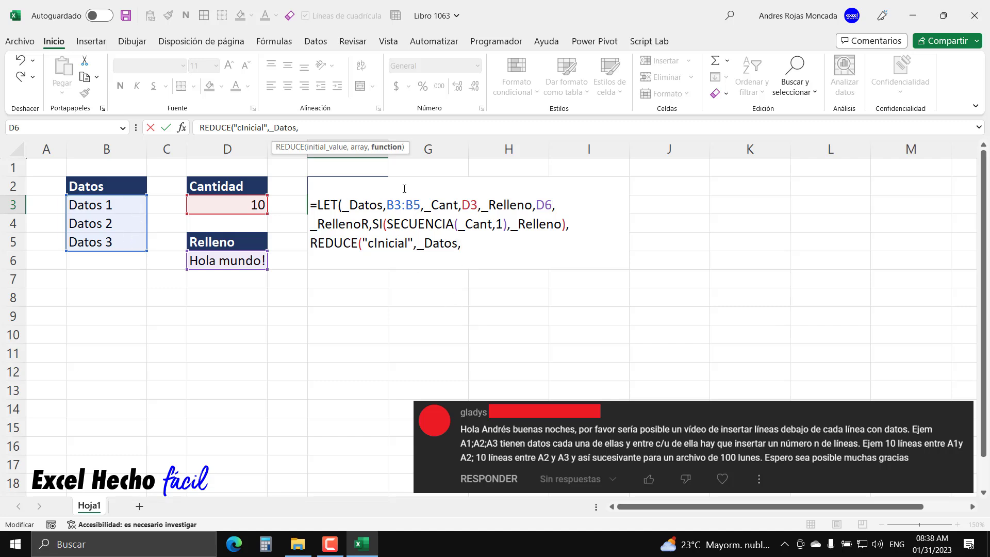
Add a LAMBDA as REDUCE's function argument, with the parameters _Acu and _Ele.
{"action": "type", "text": "lam"}
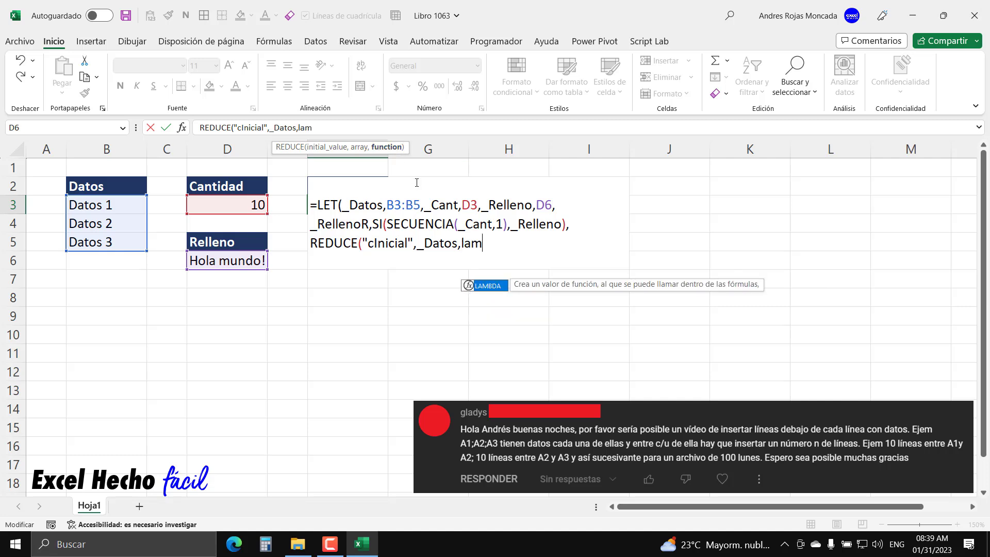
{"action": "key", "text": "Tab"}
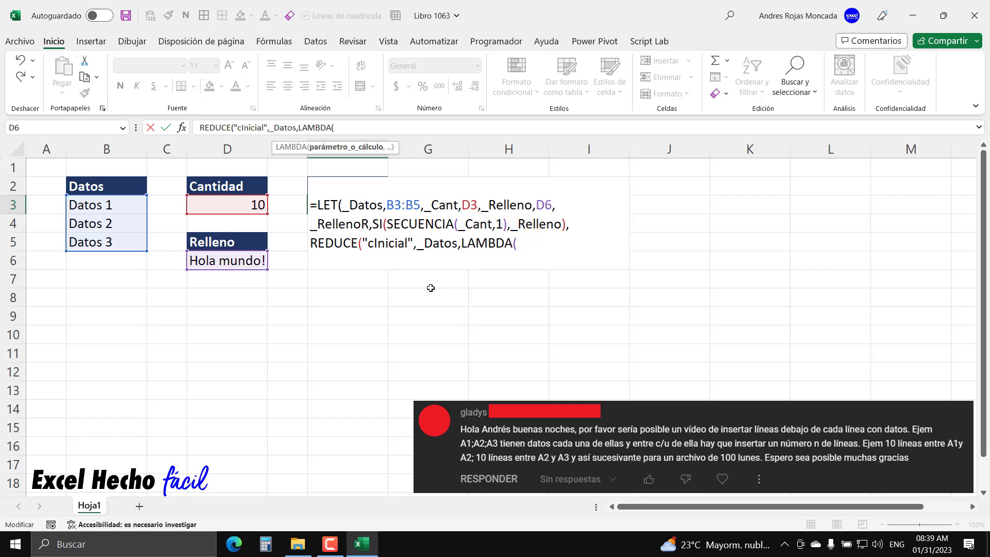
{"action": "type", "text": "_Acu"}
{"action": "left_click_drag", "start_coordinate": [413, 242], "coordinate": [361, 243]}
{"action": "left_click", "coordinate": [550, 247]}
{"action": "type", "text": ","}
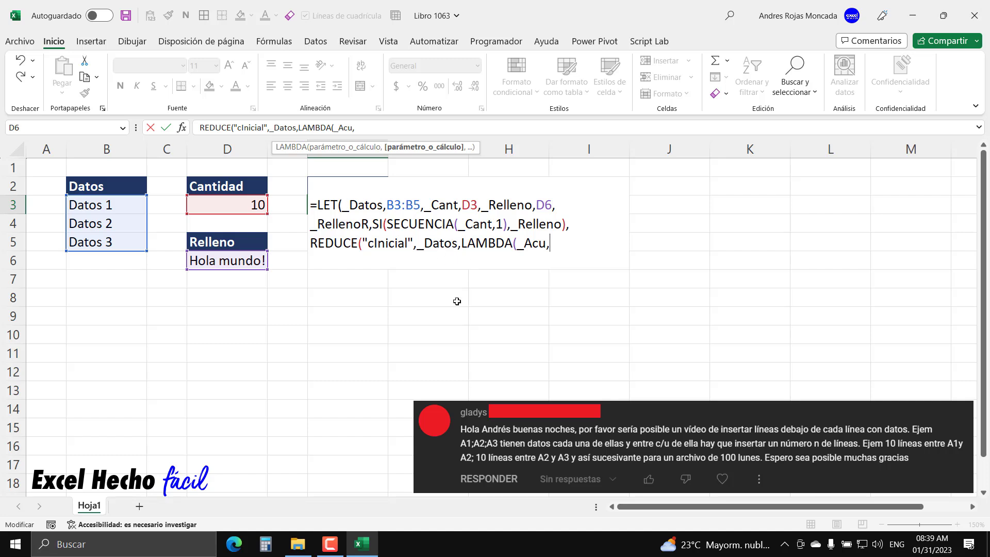
{"action": "type", "text": "_"}
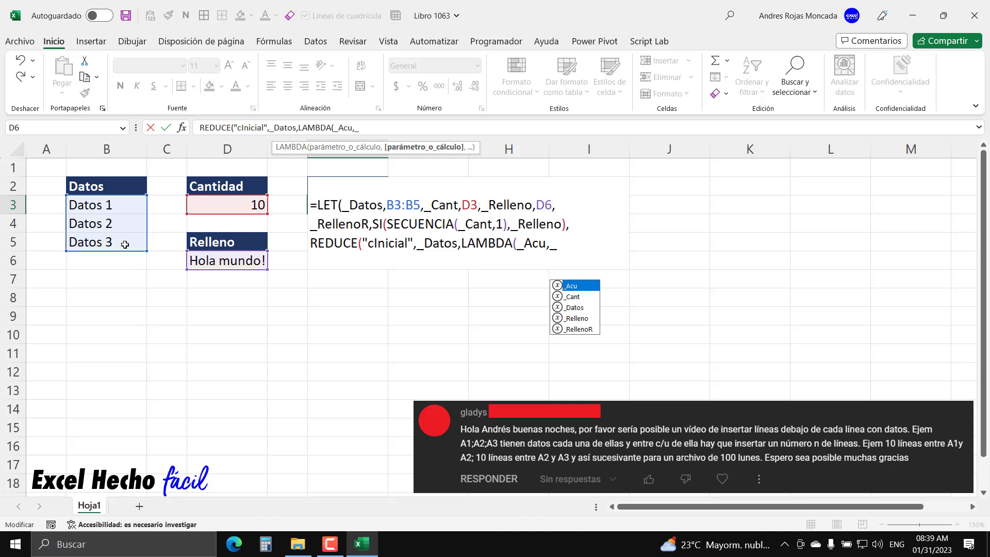
{"action": "type", "text": "Ele"}
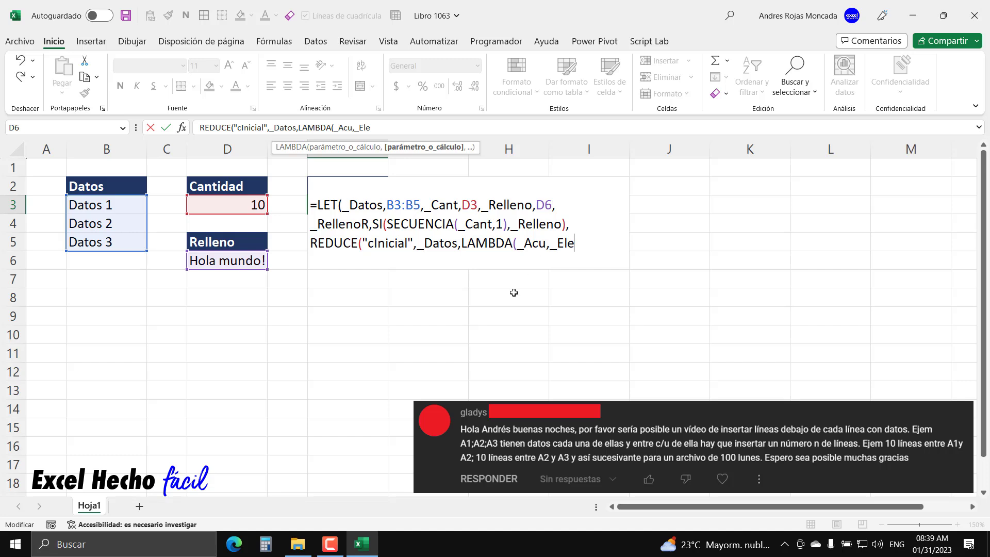
{"action": "type", "text": ","}
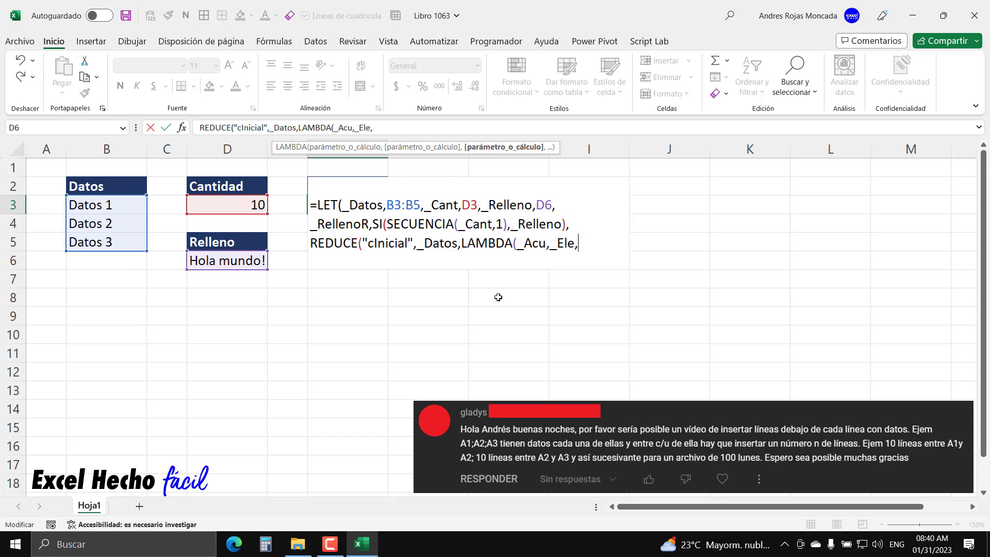
As the LAMBDA's calculation, add an APILARV function with _Acu and _Ele as its first two arrays.
{"action": "type", "text": "api"}
{"action": "key", "text": "Down"}
{"action": "key", "text": "Tab"}
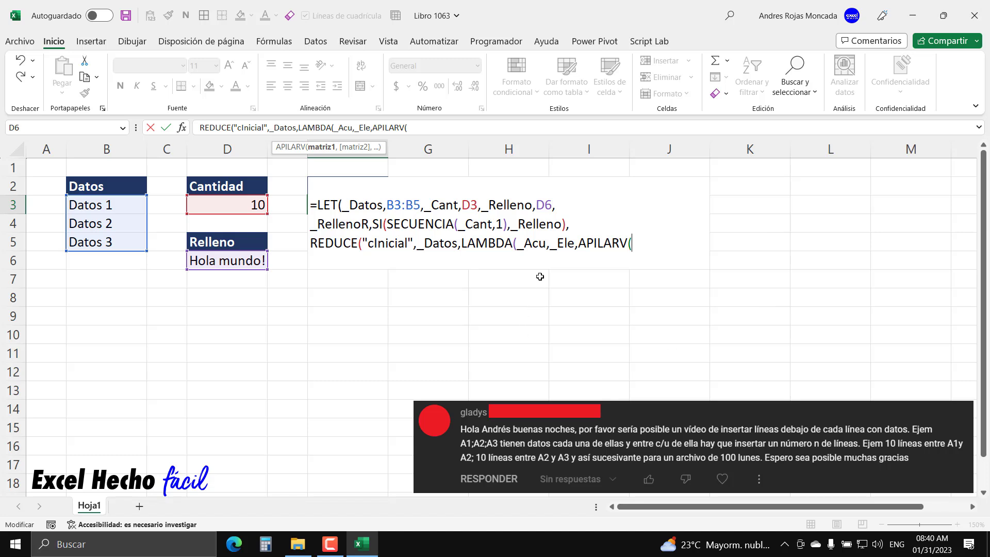
{"action": "type", "text": "_Acu,"}
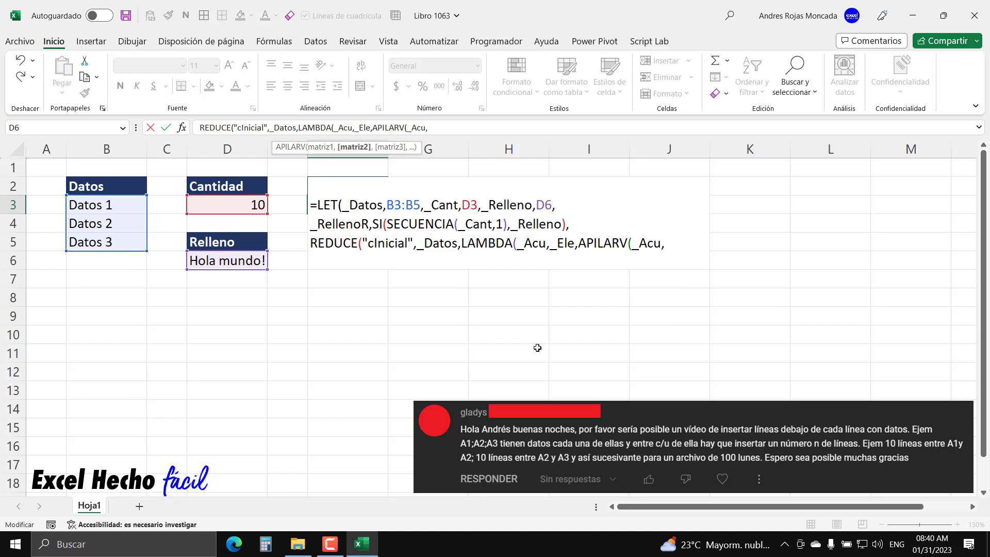
{"action": "type", "text": "_Ele"}
{"action": "type", "text": ","}
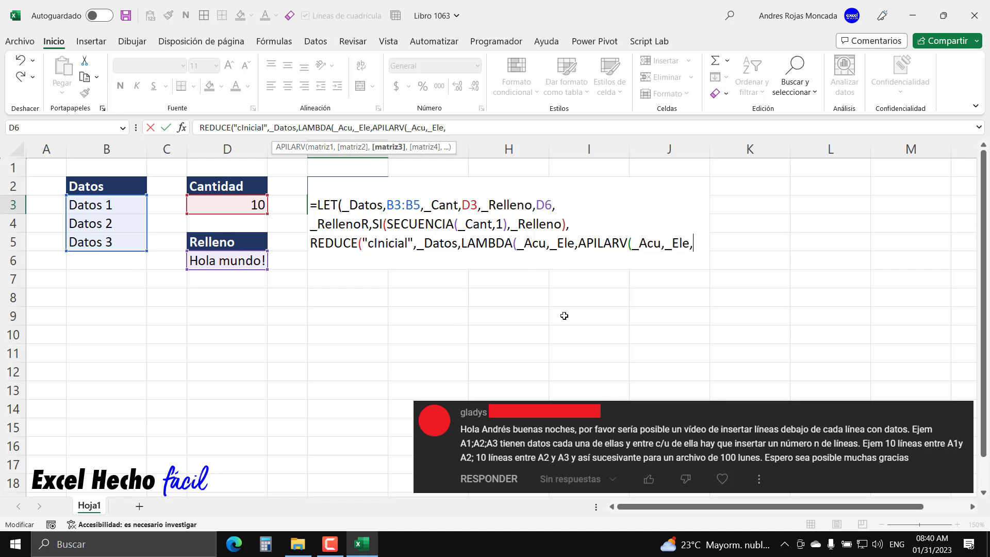
Add _RellenoR as APILARV's third array and close the APILARV, LAMBDA and REDUCE functions.
{"action": "type", "text": "_"}
{"action": "key", "text": "Down"}
{"action": "key", "text": "Down"}
{"action": "key", "text": "Down"}
{"action": "key", "text": "Down"}
{"action": "key", "text": "Down"}
{"action": "key", "text": "Tab"}
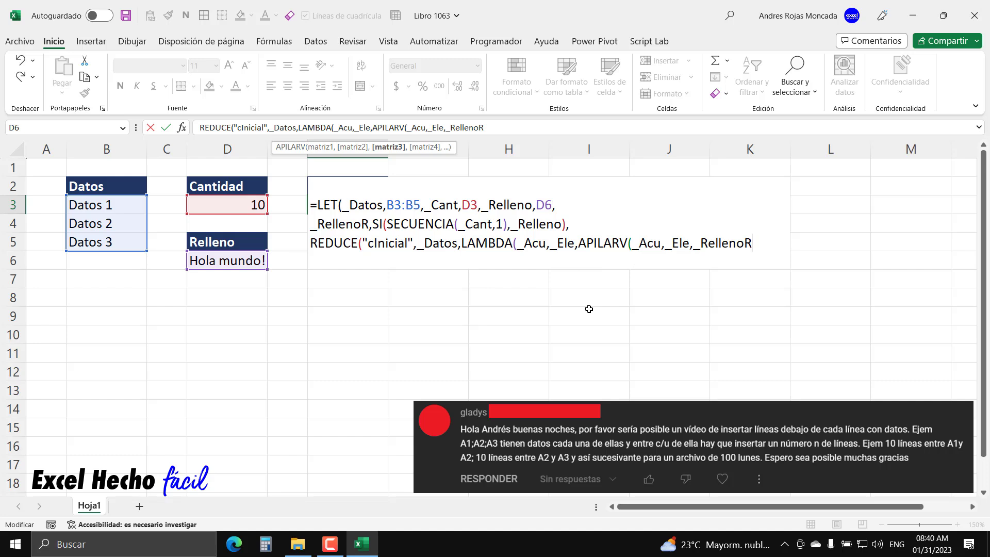
{"action": "type", "text": "))"}
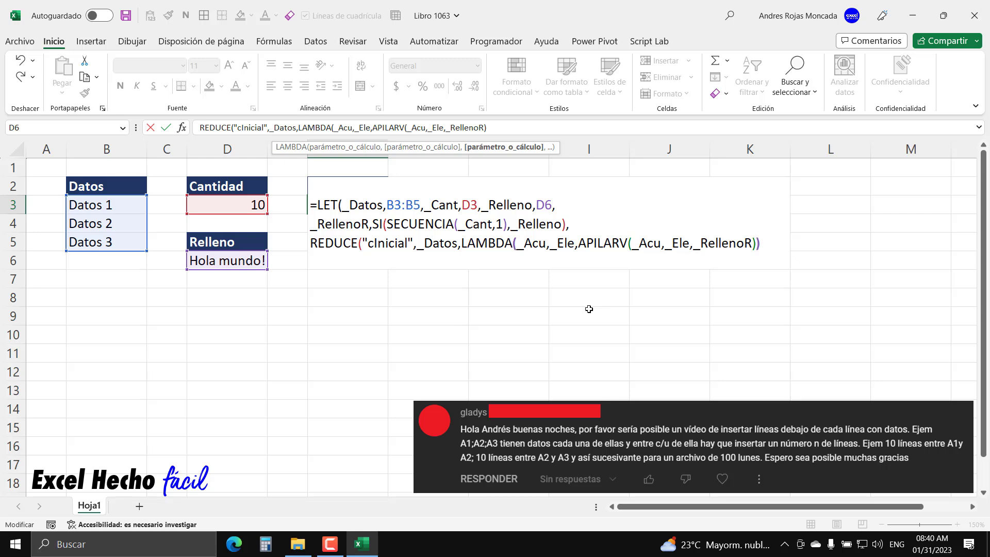
{"action": "type", "text": ")"}
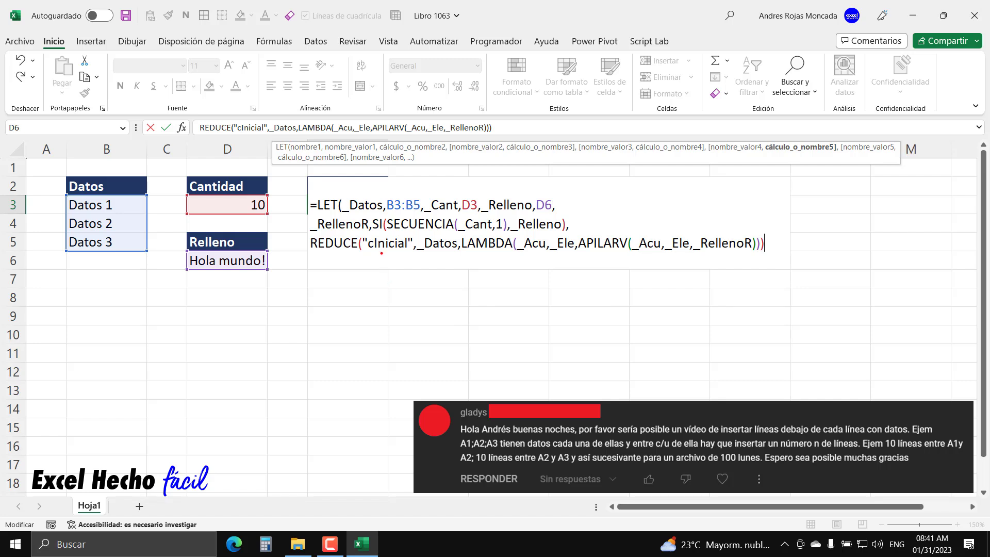
{"action": "mouse_move", "coordinate": [382, 253]}
{"action": "left_mouse_down"}
{"action": "mouse_move", "coordinate": [400, 275]}
{"action": "mouse_move", "coordinate": [478, 286]}
{"action": "mouse_move", "coordinate": [518, 272]}
{"action": "mouse_move", "coordinate": [533, 252]}
{"action": "left_mouse_up"}
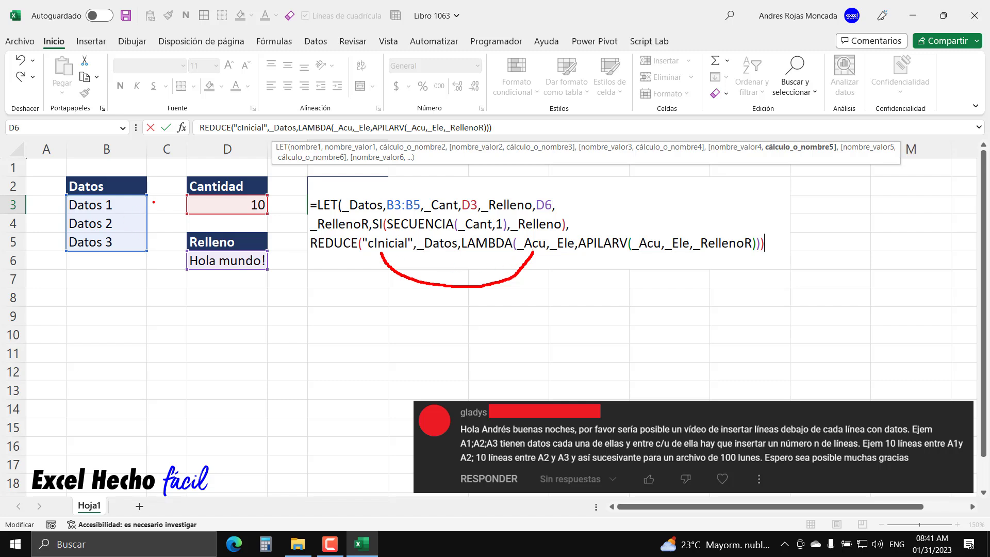
{"action": "mouse_move", "coordinate": [153, 203]}
{"action": "left_mouse_down"}
{"action": "mouse_move", "coordinate": [200, 311]}
{"action": "mouse_move", "coordinate": [363, 329]}
{"action": "mouse_move", "coordinate": [439, 291]}
{"action": "mouse_move", "coordinate": [447, 251]}
{"action": "mouse_move", "coordinate": [493, 292]}
{"action": "mouse_move", "coordinate": [547, 285]}
{"action": "mouse_move", "coordinate": [565, 253]}
{"action": "left_mouse_up"}
{"action": "left_click", "coordinate": [453, 260]}
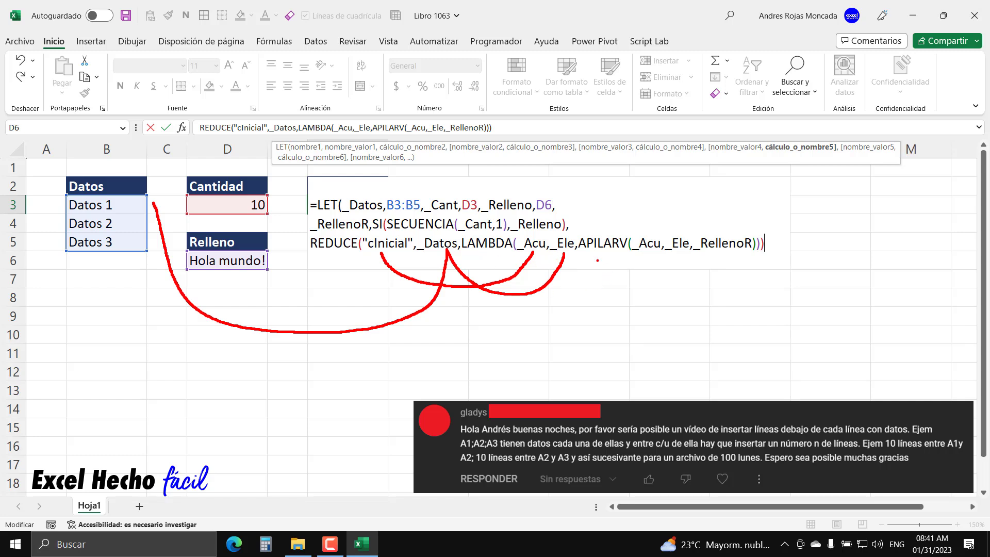
{"action": "mouse_move", "coordinate": [565, 252]}
{"action": "left_mouse_down"}
{"action": "mouse_move", "coordinate": [595, 279]}
{"action": "mouse_move", "coordinate": [648, 284]}
{"action": "mouse_move", "coordinate": [682, 251]}
{"action": "left_mouse_up"}
{"action": "mouse_move", "coordinate": [533, 251]}
{"action": "left_mouse_down"}
{"action": "mouse_move", "coordinate": [636, 261]}
{"action": "mouse_move", "coordinate": [646, 253]}
{"action": "left_mouse_up"}
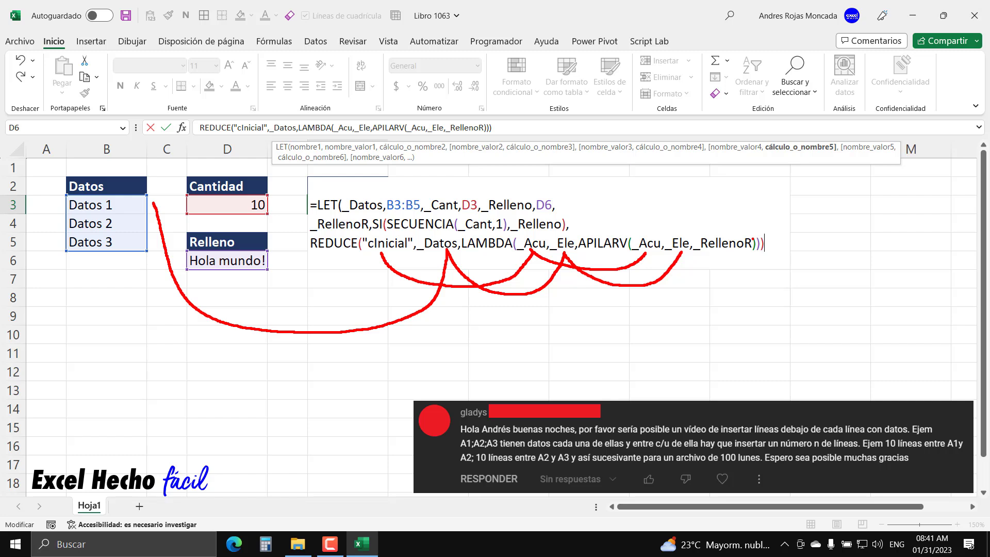
{"action": "left_click_drag", "start_coordinate": [578, 230], "coordinate": [770, 255]}
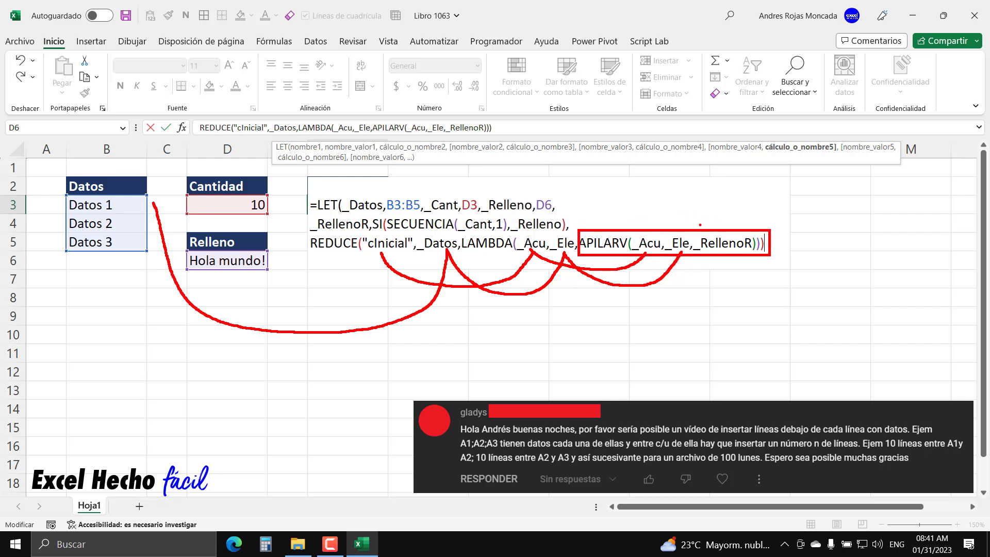
{"action": "mouse_move", "coordinate": [700, 225]}
{"action": "left_mouse_down"}
{"action": "mouse_move", "coordinate": [588, 190]}
{"action": "mouse_move", "coordinate": [535, 208]}
{"action": "mouse_move", "coordinate": [530, 236]}
{"action": "left_mouse_up"}
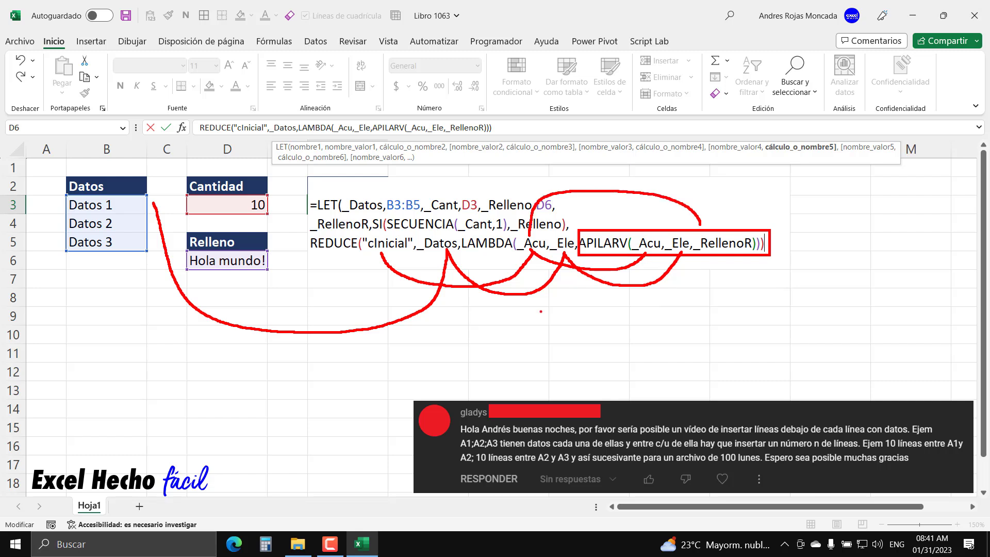
{"action": "mouse_move", "coordinate": [392, 256]}
{"action": "left_mouse_down"}
{"action": "mouse_move", "coordinate": [356, 284]}
{"action": "mouse_move", "coordinate": [395, 287]}
{"action": "left_mouse_up"}
{"action": "key", "text": "Escape"}
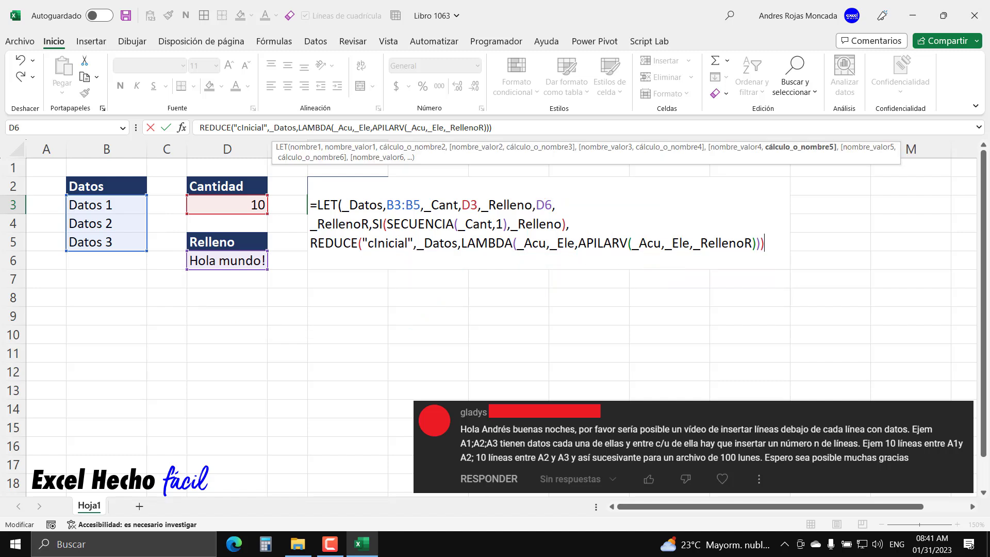
{"action": "mouse_move", "coordinate": [530, 251]}
{"action": "left_mouse_down"}
{"action": "mouse_move", "coordinate": [553, 274]}
{"action": "mouse_move", "coordinate": [609, 283]}
{"action": "mouse_move", "coordinate": [650, 251]}
{"action": "left_mouse_up"}
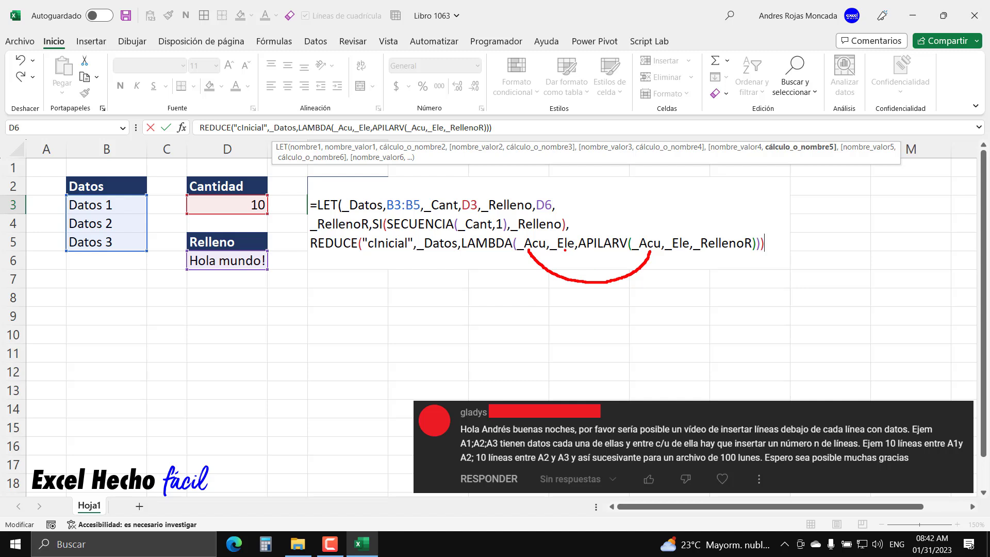
{"action": "mouse_move", "coordinate": [155, 223]}
{"action": "left_mouse_down"}
{"action": "mouse_move", "coordinate": [173, 253]}
{"action": "mouse_move", "coordinate": [404, 311]}
{"action": "mouse_move", "coordinate": [459, 289]}
{"action": "mouse_move", "coordinate": [444, 249]}
{"action": "mouse_move", "coordinate": [487, 275]}
{"action": "mouse_move", "coordinate": [552, 266]}
{"action": "mouse_move", "coordinate": [561, 251]}
{"action": "mouse_move", "coordinate": [582, 265]}
{"action": "mouse_move", "coordinate": [689, 256]}
{"action": "left_mouse_up"}
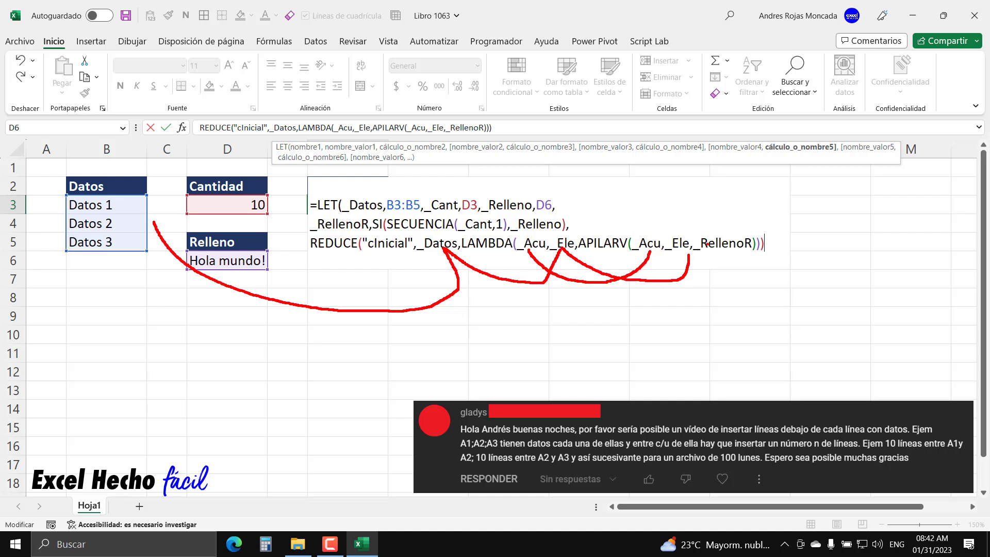
{"action": "key", "text": "Escape"}
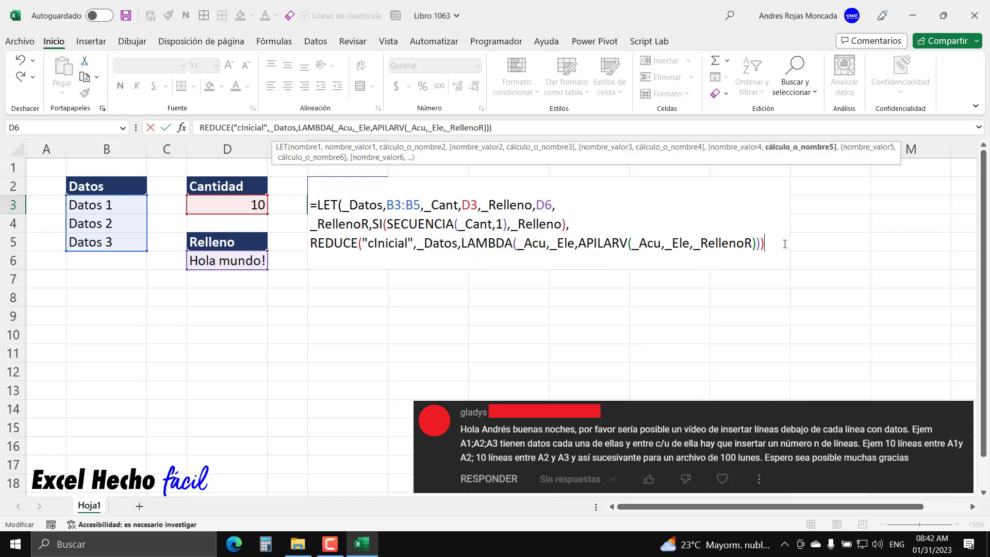
Commit the LET formula in cell F3 and examine the spilled initial value, data rows and filler rows in column F.
{"action": "key", "text": "Return"}
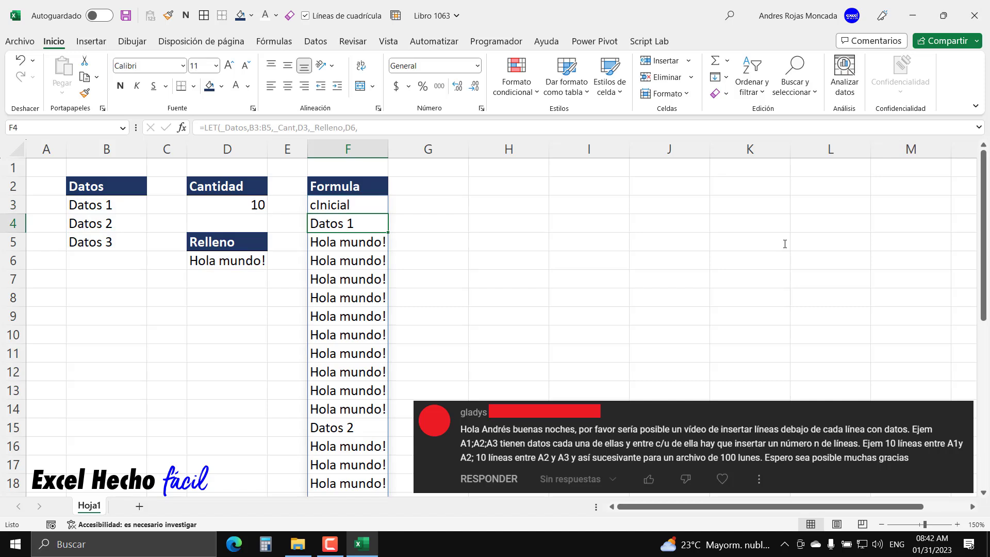
{"action": "left_click", "coordinate": [367, 205]}
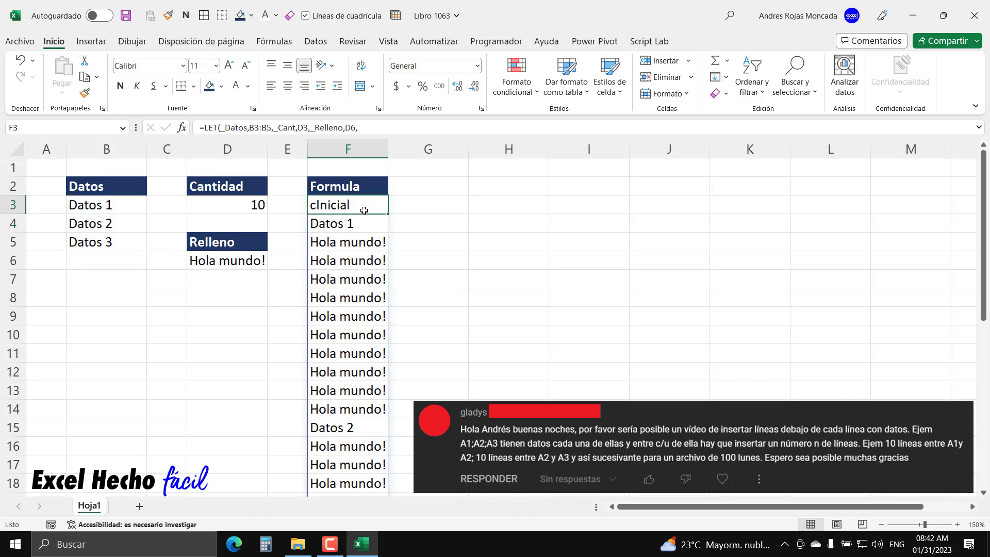
{"action": "left_click_drag", "start_coordinate": [364, 223], "coordinate": [360, 408]}
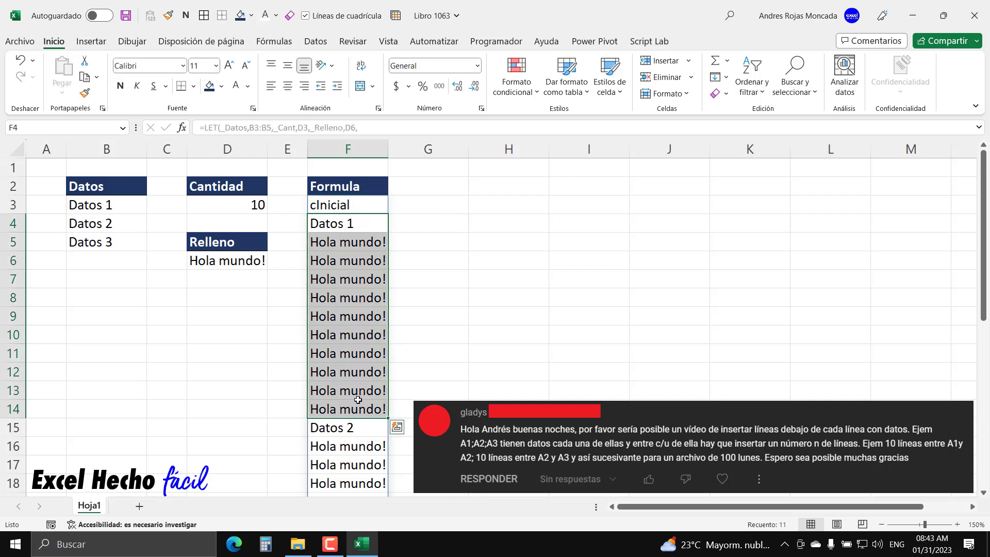
{"action": "left_click_drag", "start_coordinate": [361, 206], "coordinate": [357, 411]}
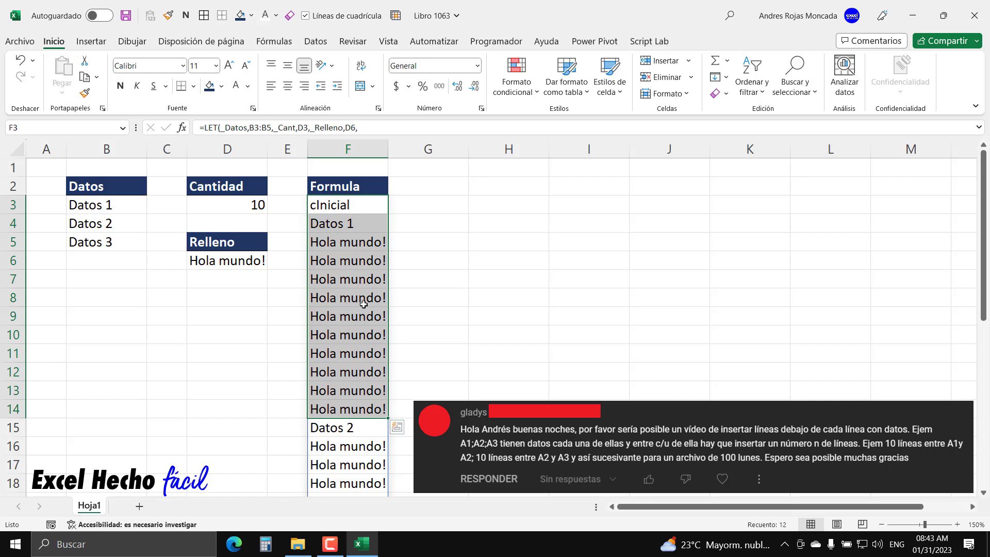
{"action": "left_click", "coordinate": [358, 222]}
{"action": "left_click_drag", "start_coordinate": [358, 222], "coordinate": [359, 410]}
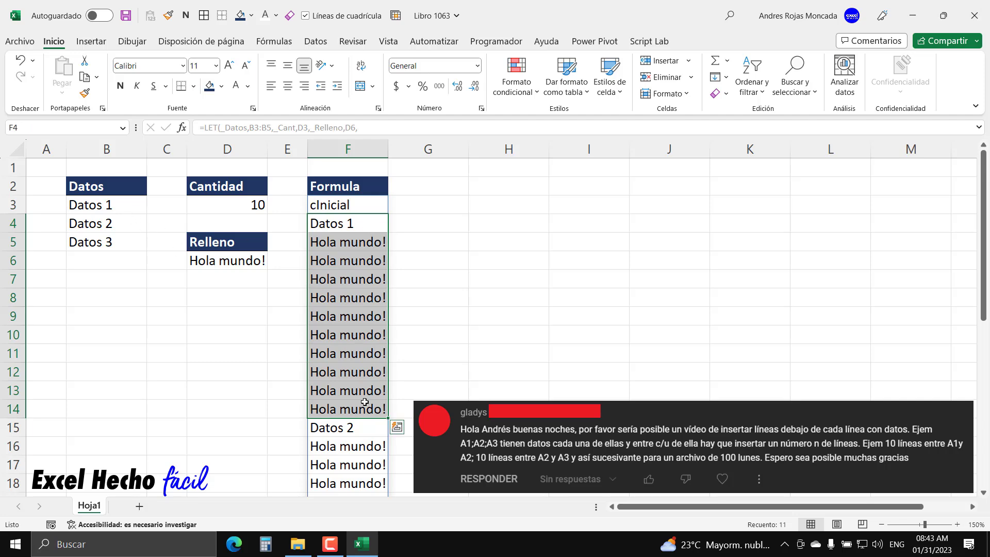
{"action": "scroll", "coordinate": [365, 402], "scroll_direction": "down", "scroll_amount": 5}
{"action": "scroll", "coordinate": [365, 402], "scroll_direction": "up", "scroll_amount": 1}
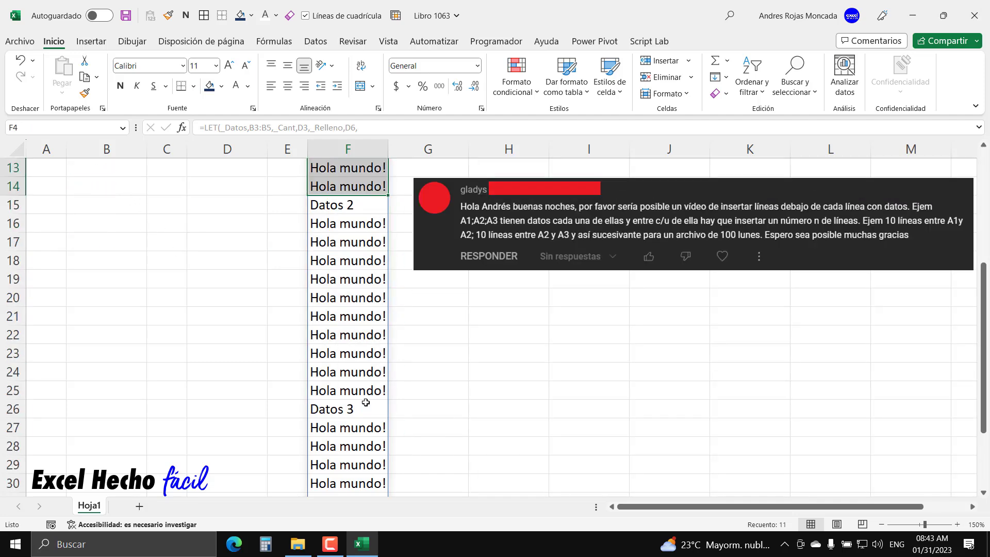
Examine the Datos 2 and Datos 3 blocks of the spilled result in column F together with their filler rows.
{"action": "left_click_drag", "start_coordinate": [363, 205], "coordinate": [366, 384]}
{"action": "scroll", "coordinate": [366, 384], "scroll_direction": "down", "scroll_amount": 4}
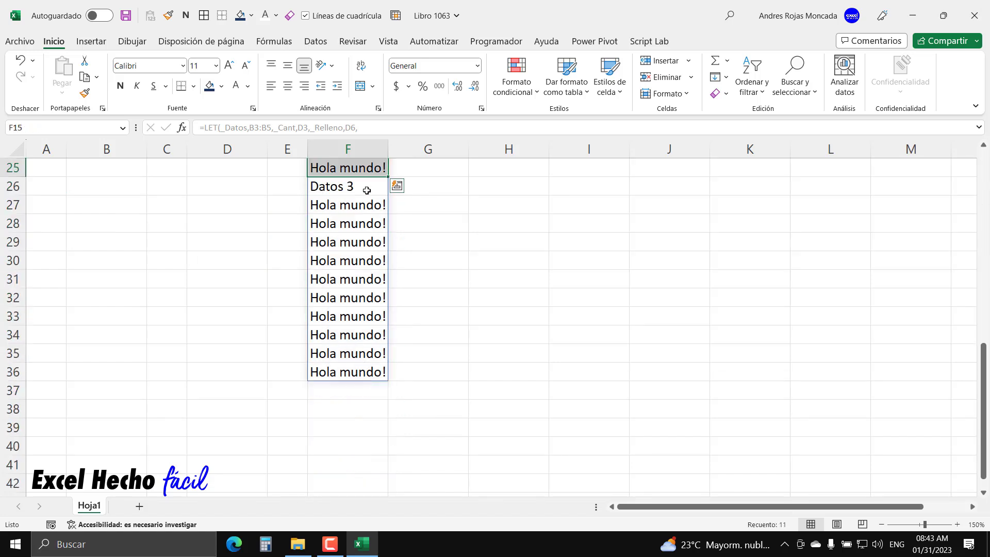
{"action": "left_click", "coordinate": [367, 187]}
{"action": "left_click_drag", "start_coordinate": [367, 187], "coordinate": [366, 375]}
{"action": "scroll", "coordinate": [368, 347], "scroll_direction": "up", "scroll_amount": 8}
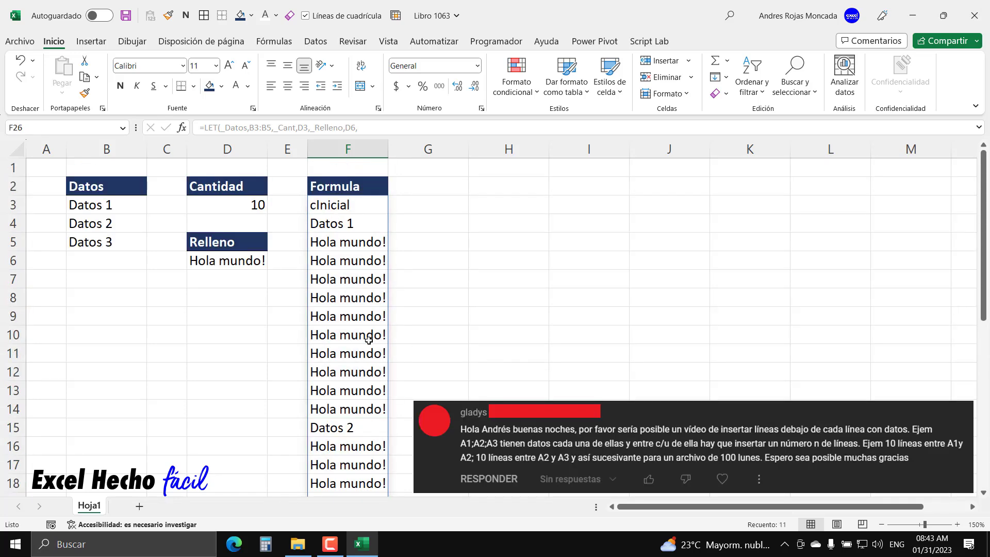
Reopen the LET formula in cell F3 and insert an EXCLUIR function in front of REDUCE.
{"action": "left_click", "coordinate": [364, 202]}
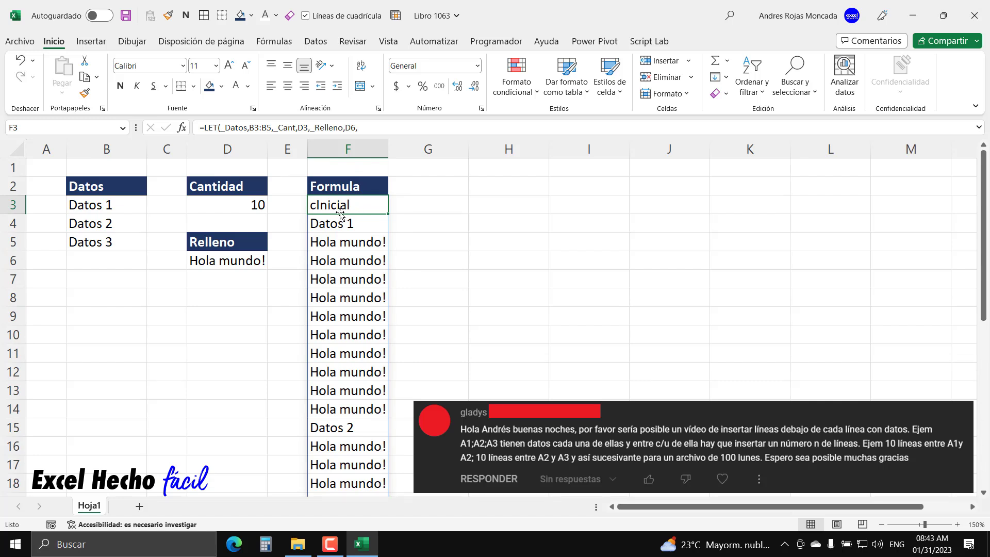
{"action": "key", "text": "F2"}
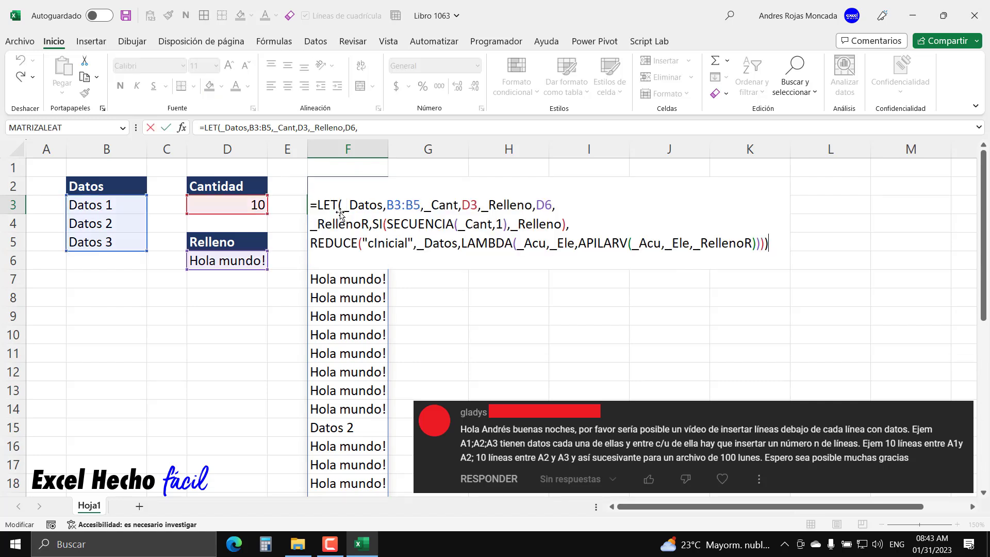
{"action": "left_click", "coordinate": [312, 243]}
{"action": "type", "text": "exl"}
{"action": "key", "text": "BackSpace"}
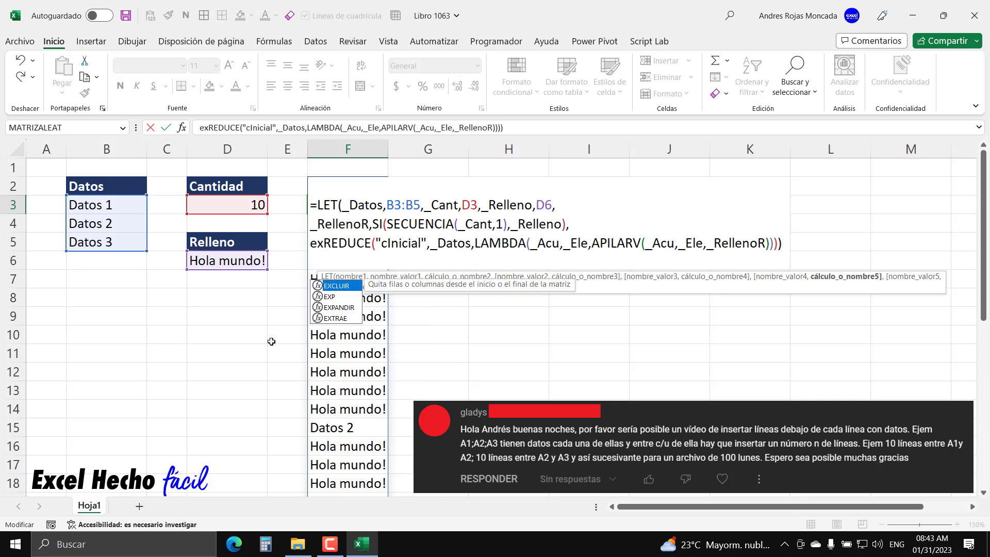
{"action": "key", "text": "Tab"}
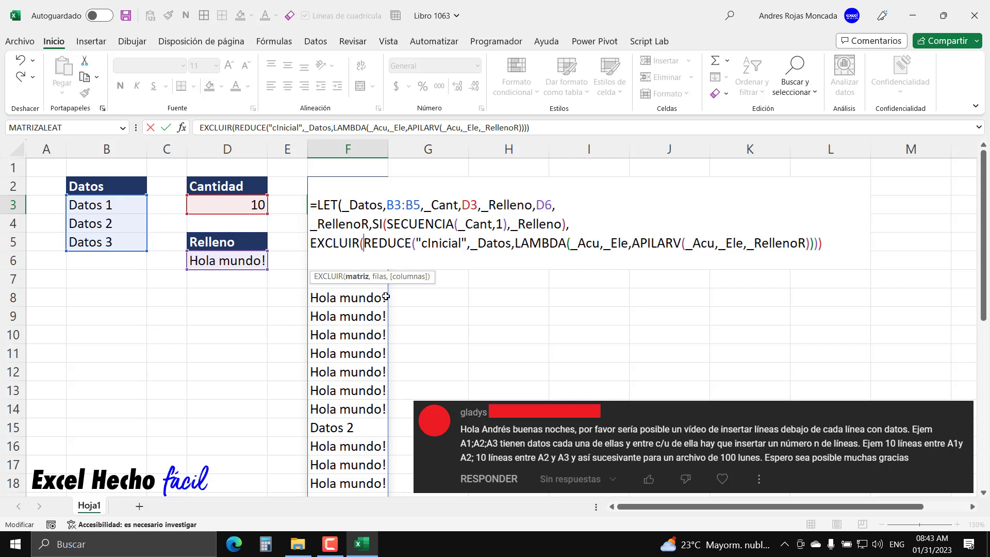
Keep the whole REDUCE expression as EXCLUIR's matriz, set filas to 1, and close the EXCLUIR and LET functions.
{"action": "left_click", "coordinate": [356, 276]}
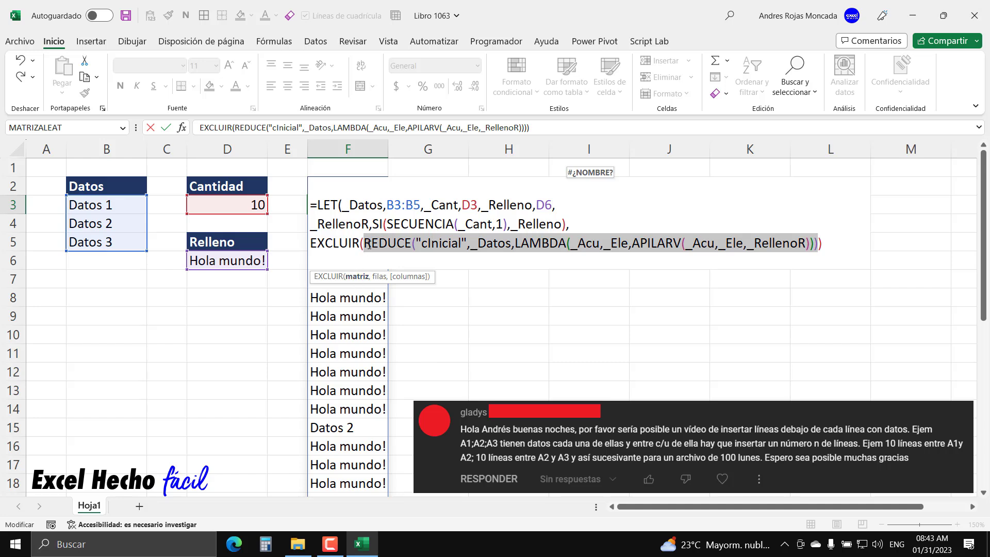
{"action": "left_click", "coordinate": [822, 249]}
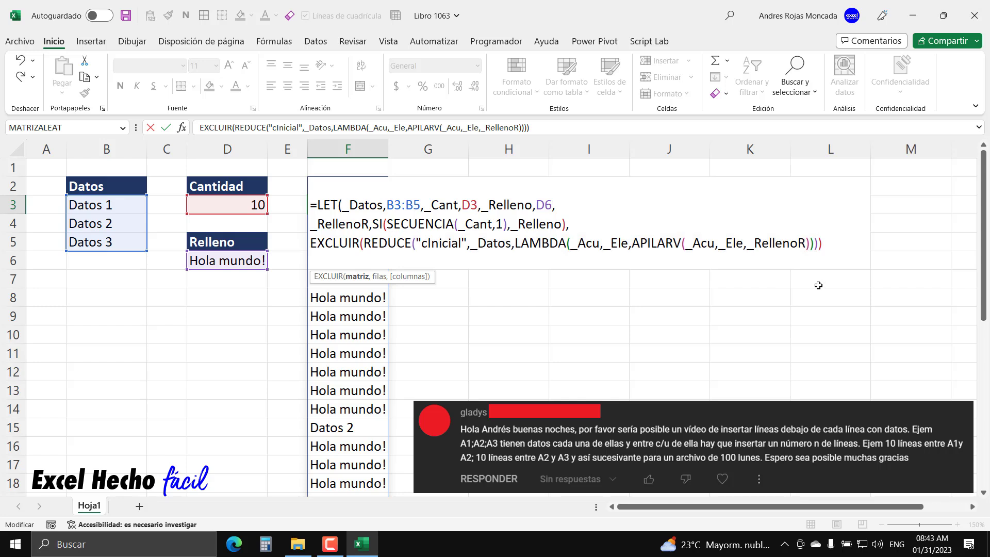
{"action": "type", "text": ","}
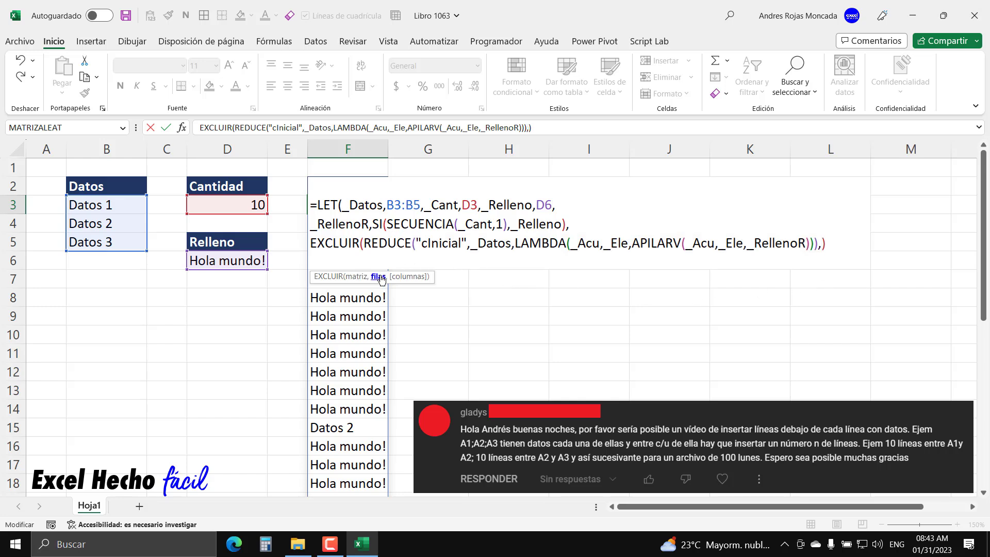
{"action": "type", "text": "1"}
{"action": "left_click", "coordinate": [858, 245]}
{"action": "type", "text": ")"}
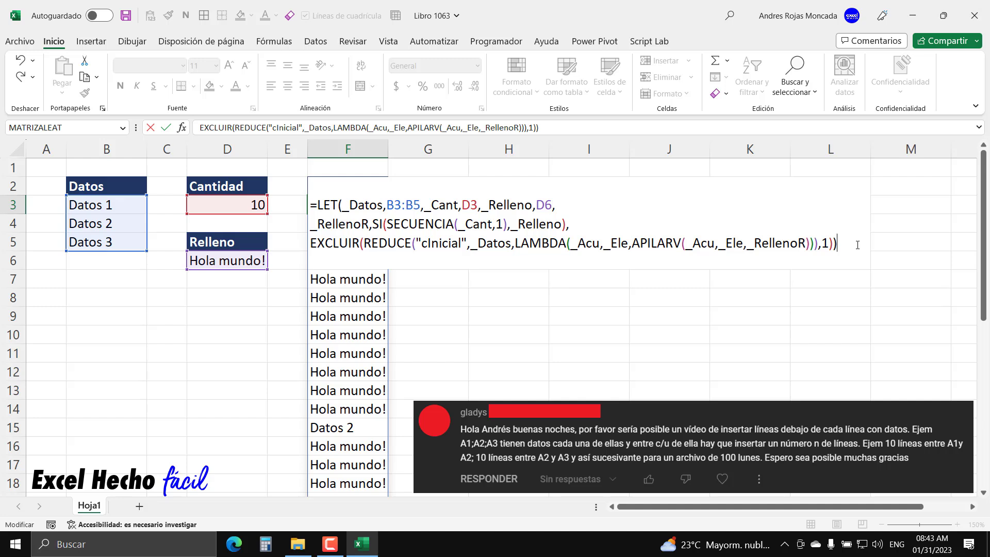
Commit the formula in cell F3 and examine the spilled data and filler rows down column F.
{"action": "key", "text": "Return"}
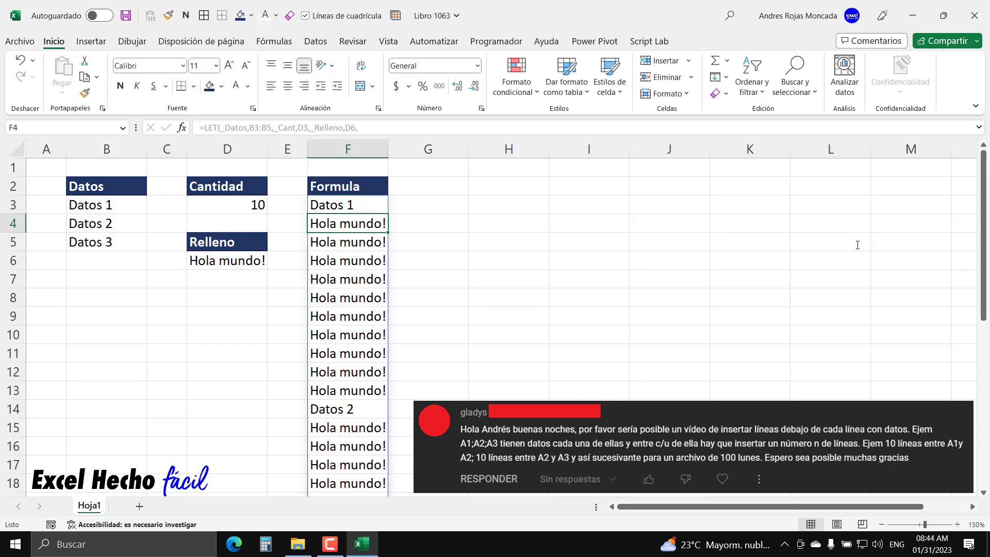
{"action": "left_click_drag", "start_coordinate": [371, 204], "coordinate": [363, 392]}
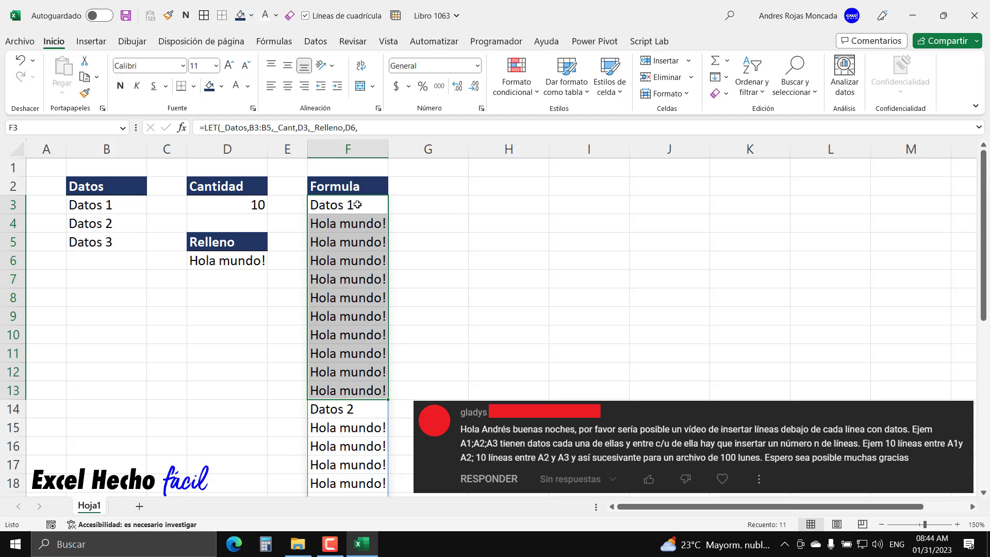
{"action": "scroll", "coordinate": [402, 326], "scroll_direction": "down", "scroll_amount": 2}
{"action": "scroll", "coordinate": [401, 325], "scroll_direction": "down", "scroll_amount": 1}
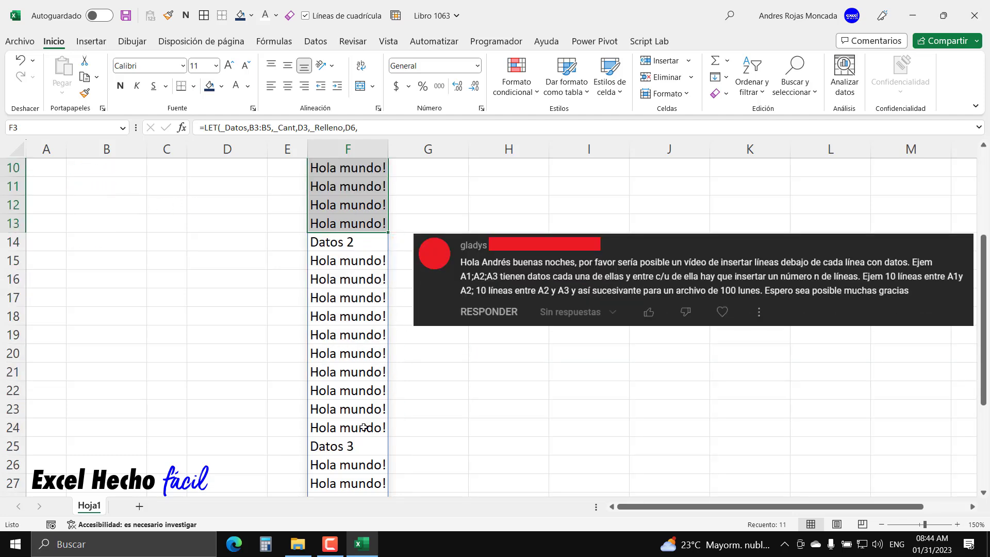
{"action": "scroll", "coordinate": [376, 421], "scroll_direction": "down", "scroll_amount": 4}
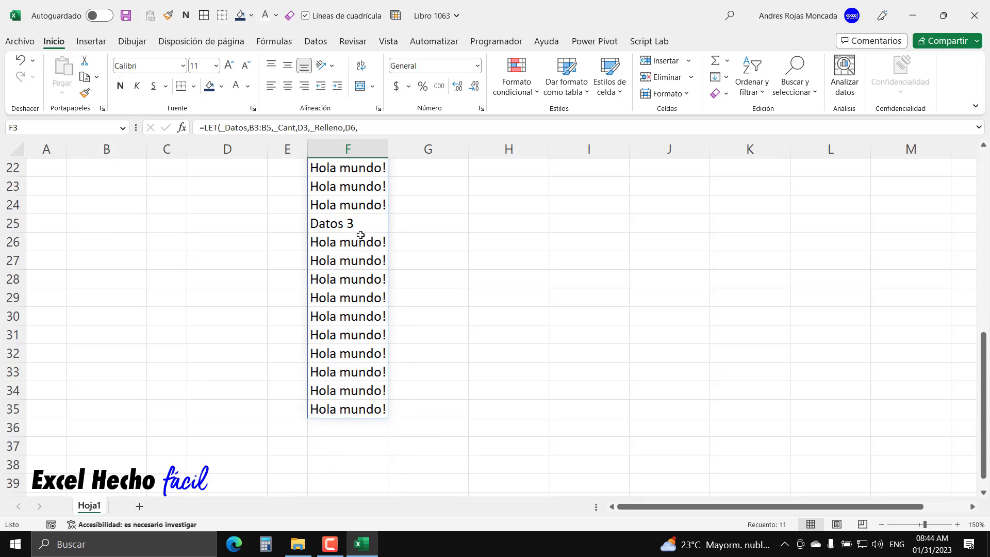
{"action": "scroll", "coordinate": [362, 409], "scroll_direction": "up", "scroll_amount": 7}
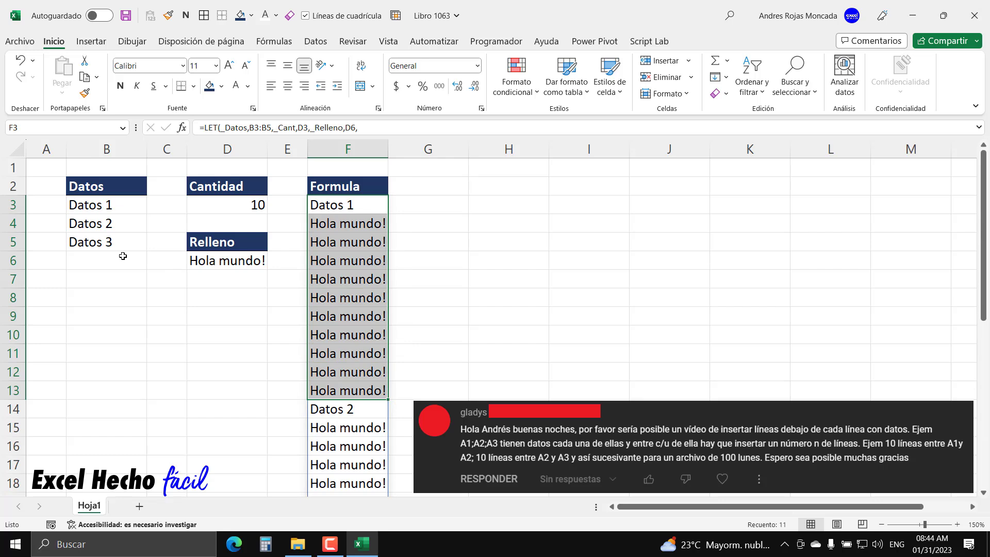
Convert the Datos range B2:B5 into a table with headers and name it BDLista.
{"action": "left_click", "coordinate": [123, 258]}
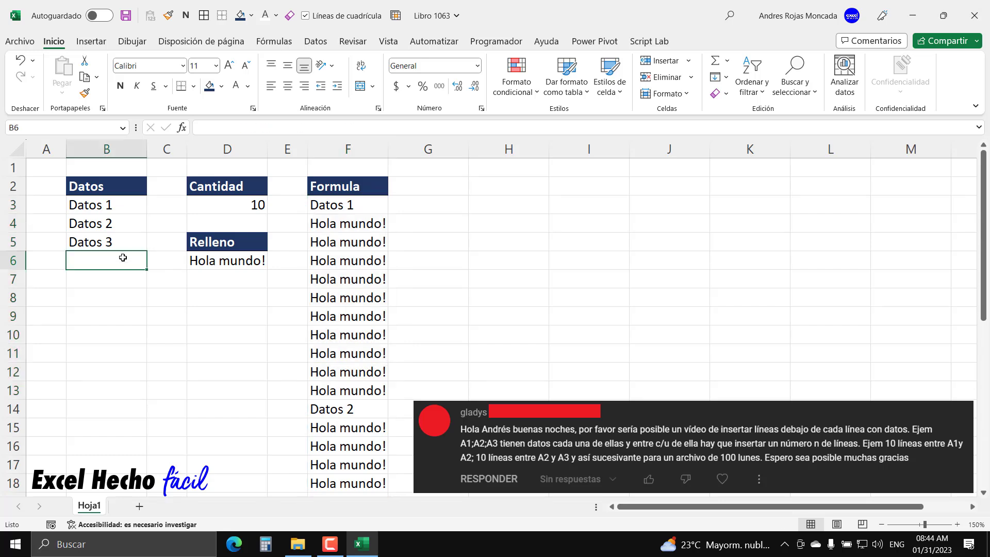
{"action": "left_click_drag", "start_coordinate": [123, 187], "coordinate": [127, 247]}
{"action": "key", "text": "ctrl+t"}
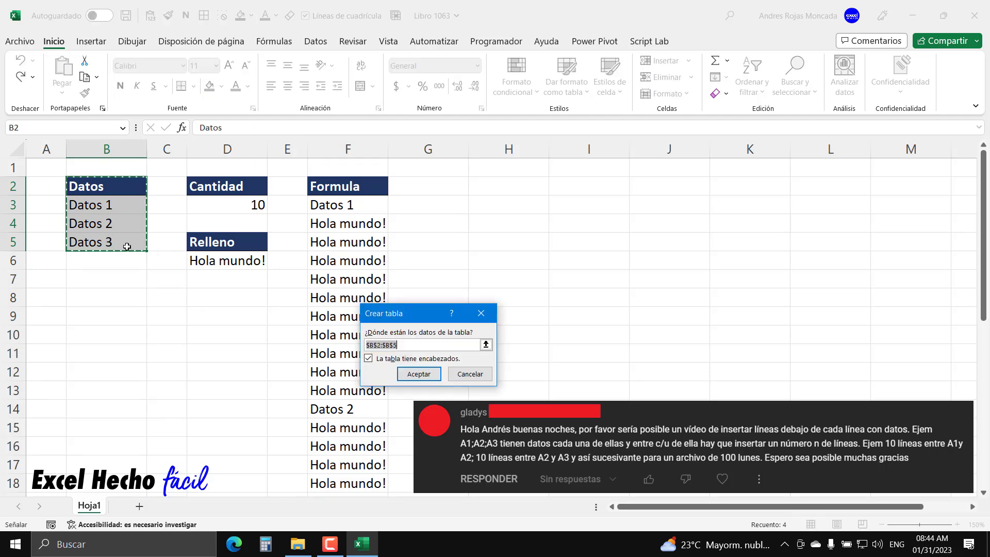
{"action": "left_click", "coordinate": [402, 379]}
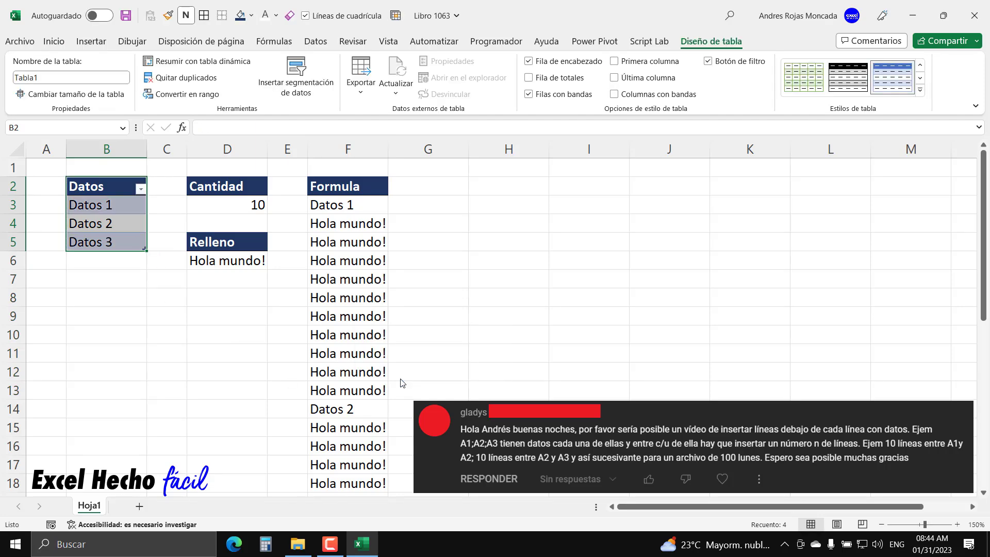
{"action": "left_click", "coordinate": [94, 78]}
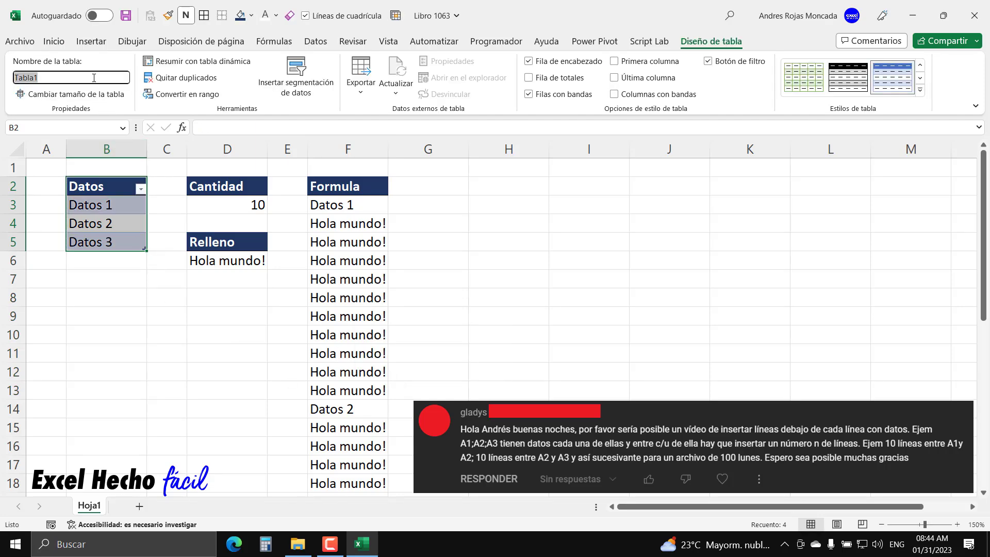
{"action": "type", "text": "BDLista"}
{"action": "key", "text": "Return"}
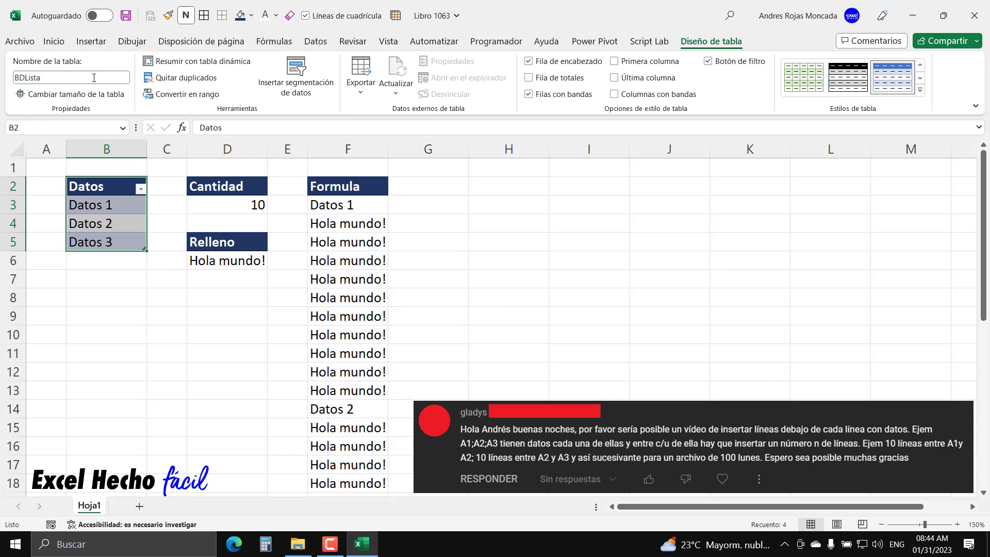
Replace the B3:B5 reference in the F3 LET formula with the table column BDLista[Datos] and commit it.
{"action": "left_click", "coordinate": [345, 206]}
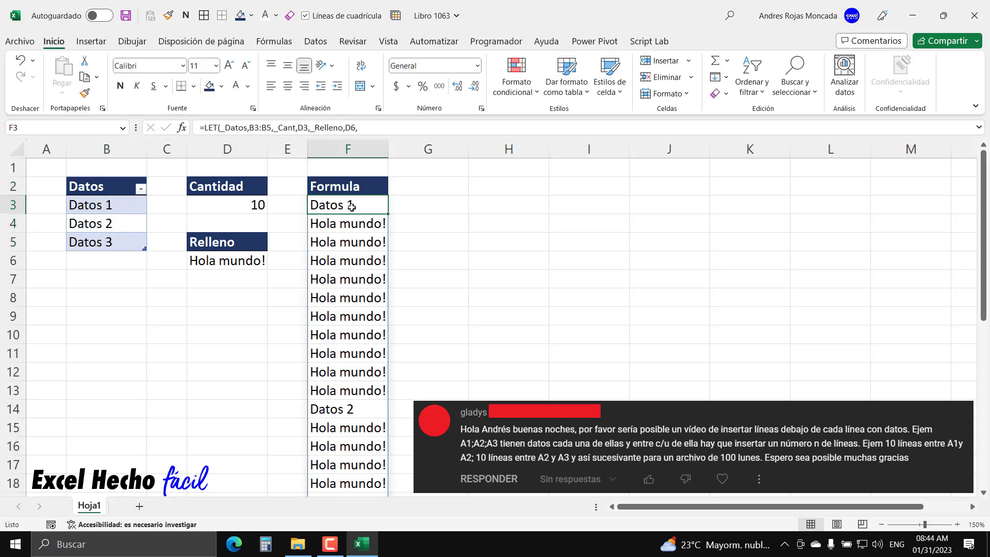
{"action": "key", "text": "F2"}
{"action": "left_click_drag", "start_coordinate": [421, 206], "coordinate": [386, 206]}
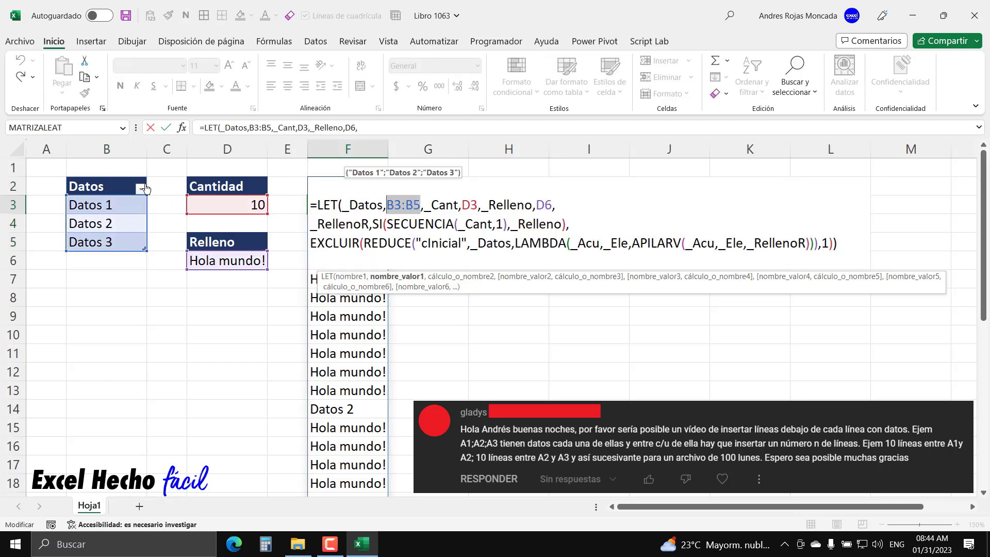
{"action": "left_click", "coordinate": [127, 178]}
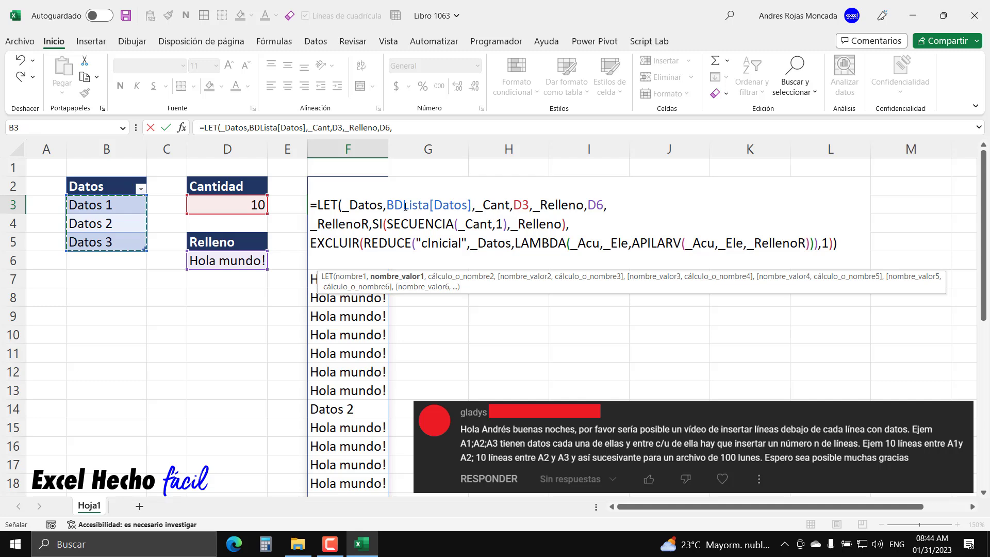
{"action": "left_click", "coordinate": [861, 243]}
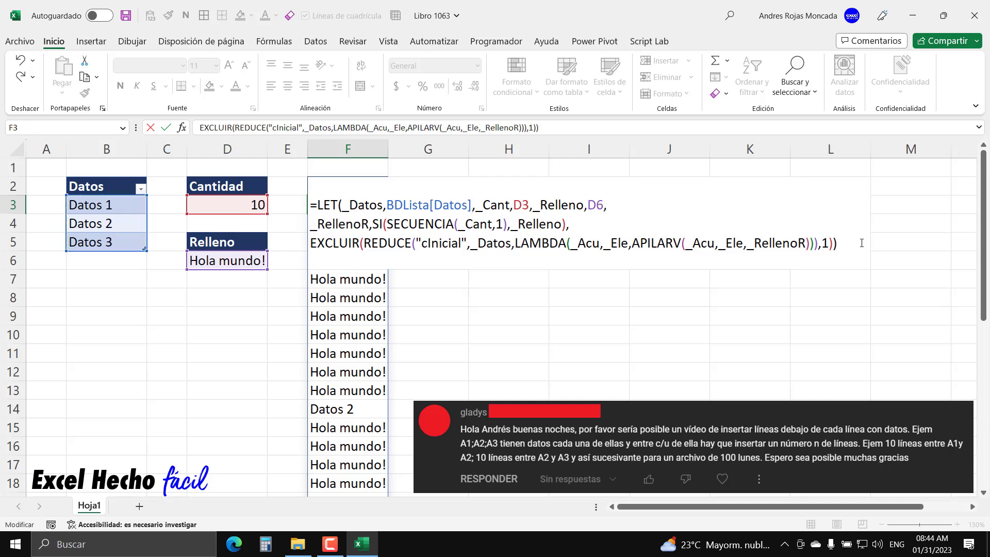
{"action": "key", "text": "Return"}
Add Datos 4 as a new table row in cell B6 and check its block of filler rows in column F.
{"action": "left_click", "coordinate": [97, 260]}
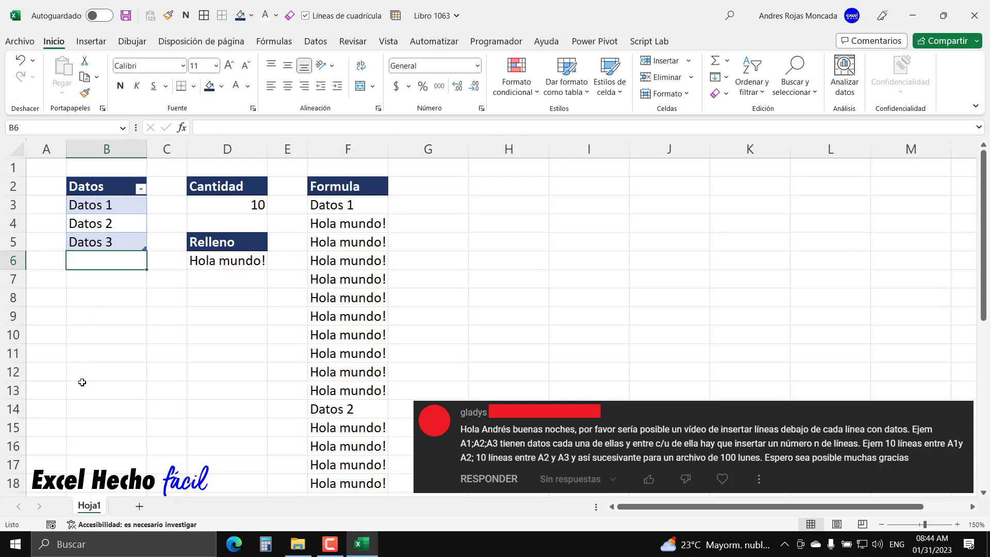
{"action": "type", "text": "Datos 4"}
{"action": "key", "text": "Return"}
{"action": "scroll", "coordinate": [317, 394], "scroll_direction": "down", "scroll_amount": 2}
{"action": "scroll", "coordinate": [318, 395], "scroll_direction": "down", "scroll_amount": 8}
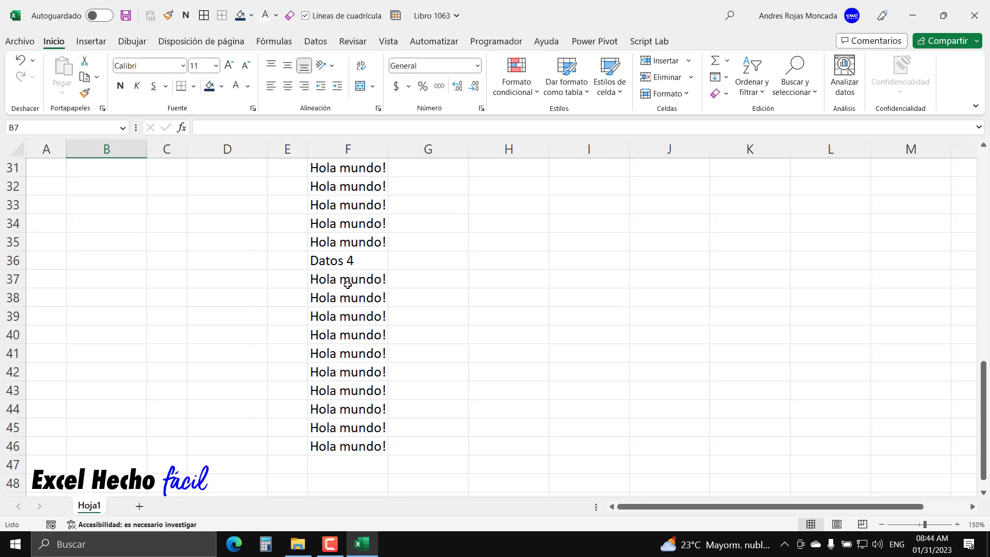
{"action": "left_click_drag", "start_coordinate": [349, 260], "coordinate": [337, 442]}
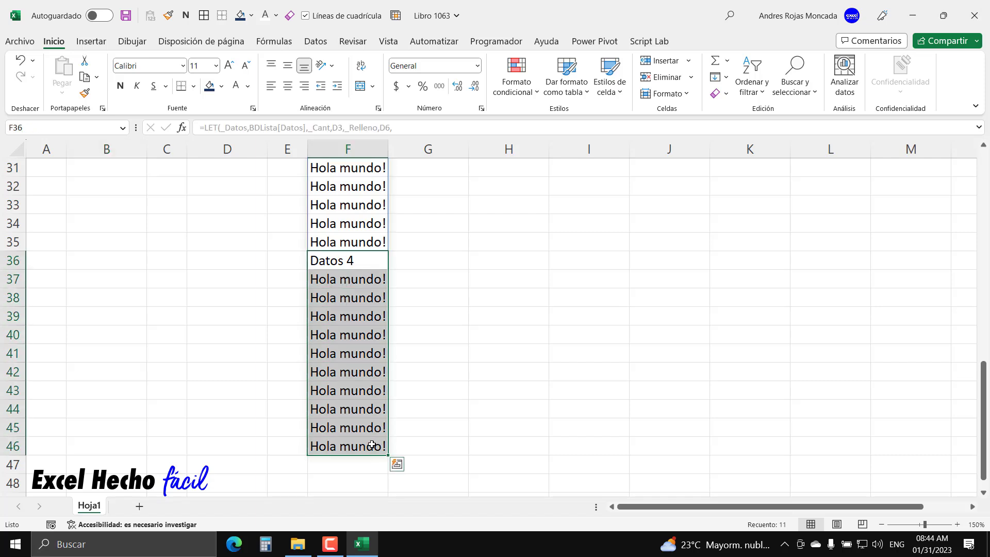
{"action": "scroll", "coordinate": [372, 445], "scroll_direction": "up", "scroll_amount": 10}
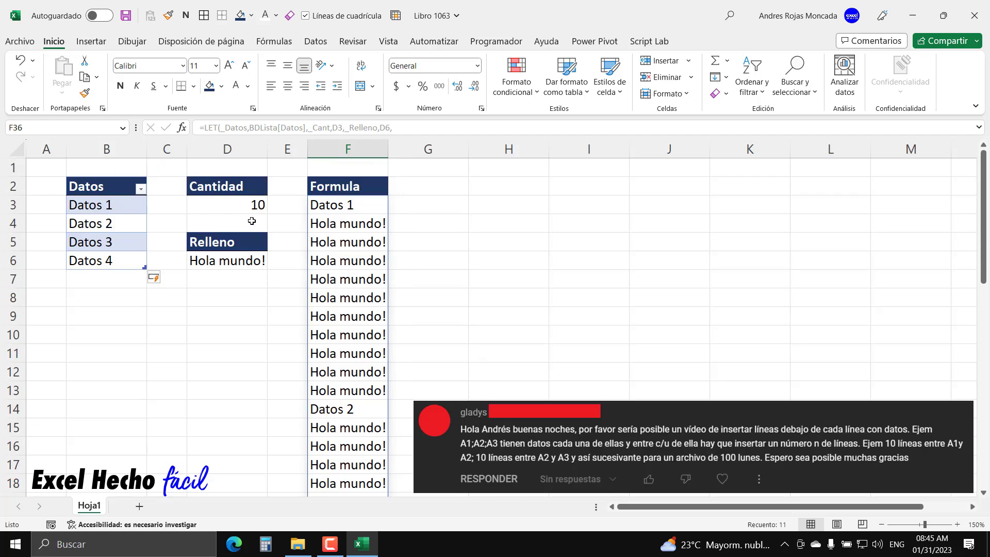
Set the Cantidad value in cell D3 to 2.
{"action": "left_click", "coordinate": [251, 206]}
{"action": "type", "text": "2"}
{"action": "key", "text": "Return"}
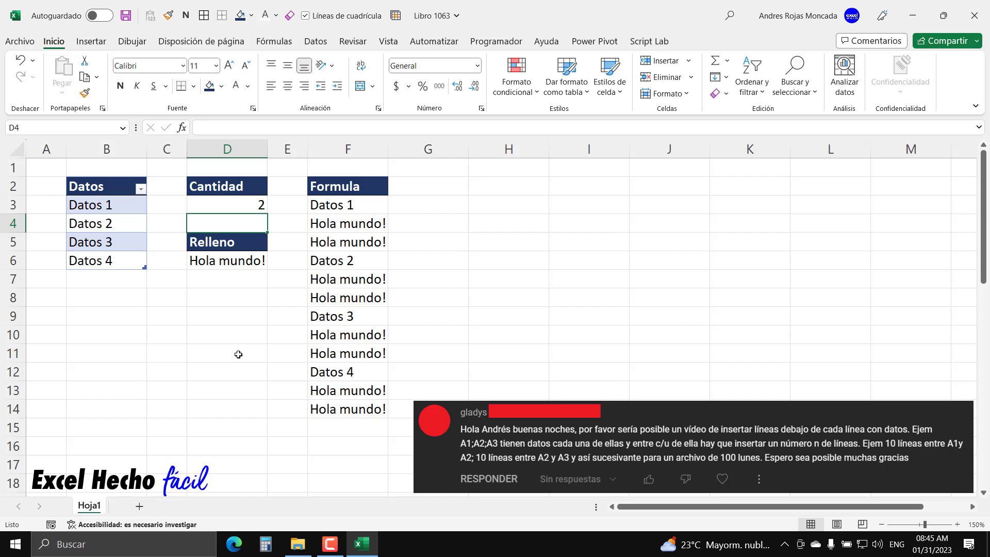
Change the Relleno text in cell D6 to "Mi relleno" and check the spilled rows in column F.
{"action": "left_click", "coordinate": [220, 262]}
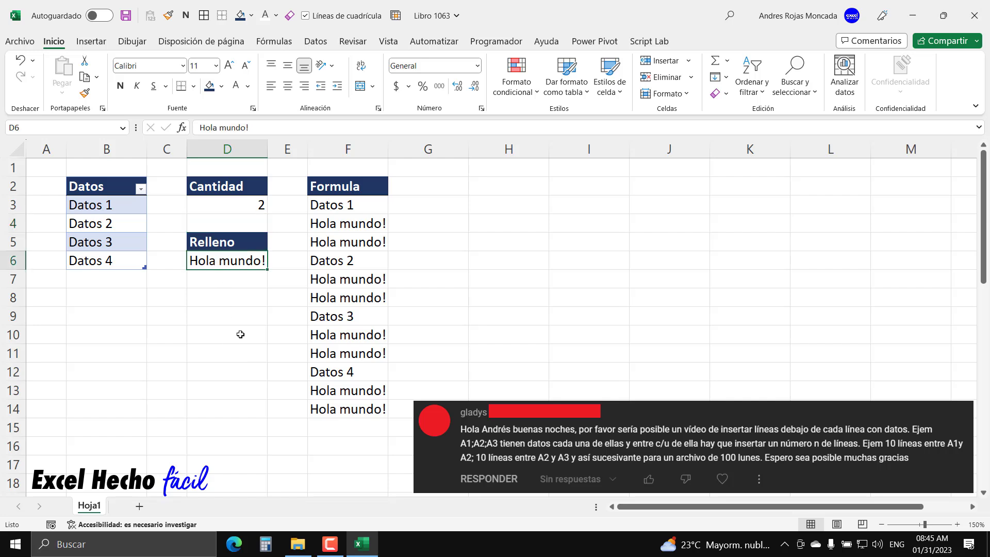
{"action": "type", "text": "Mi"}
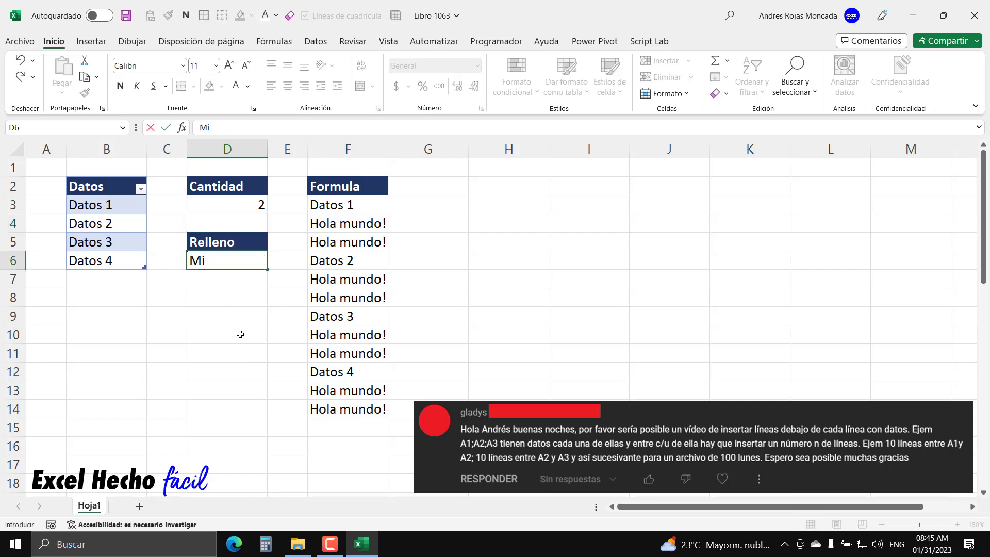
{"action": "type", "text": " relleno"}
{"action": "key", "text": "Return"}
{"action": "left_click_drag", "start_coordinate": [357, 206], "coordinate": [357, 409]}
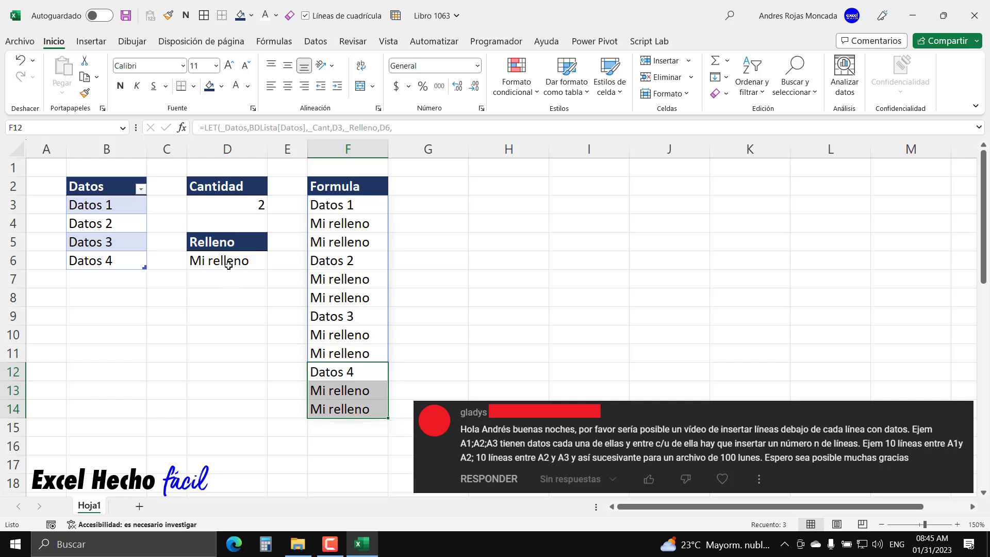
Add Datos 5 as a new table row in cell B7.
{"action": "left_click", "coordinate": [104, 279]}
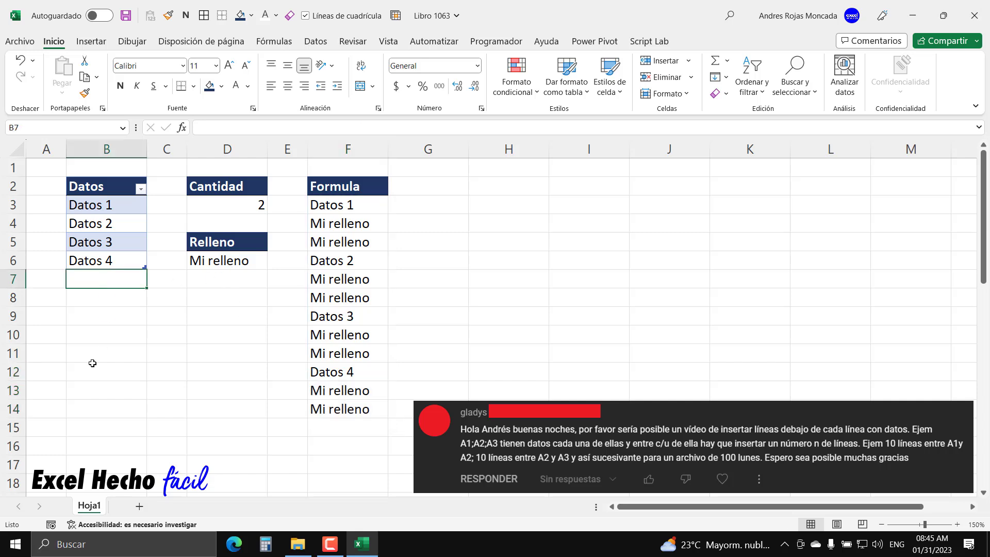
{"action": "type", "text": "Datos 5"}
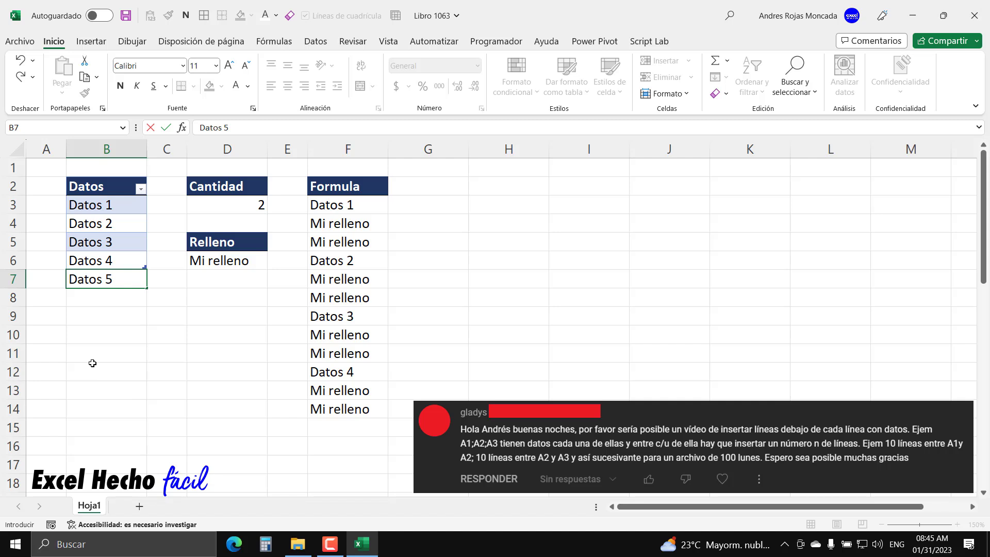
{"action": "key", "text": "Return"}
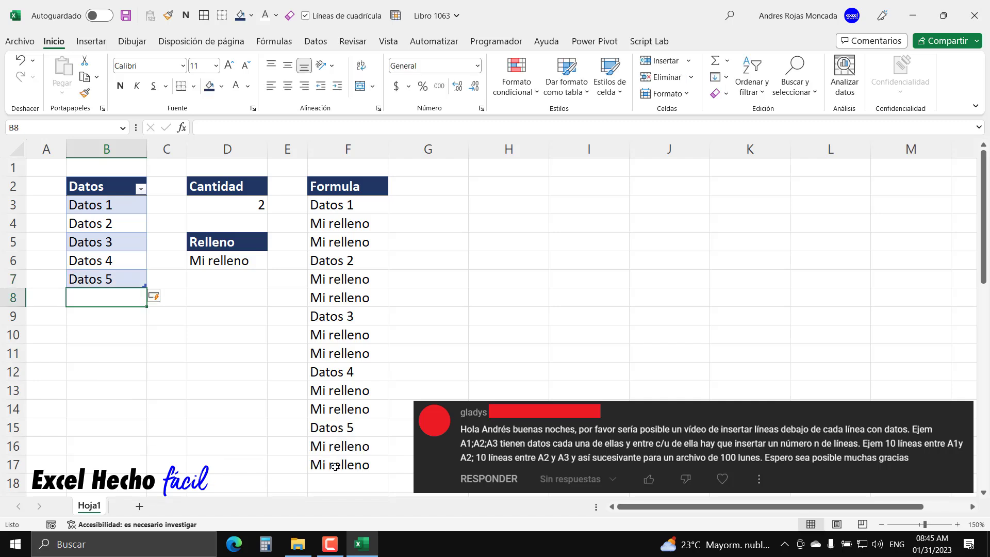
Open the complete LET formula in cell F3 for review.
{"action": "left_click", "coordinate": [344, 205]}
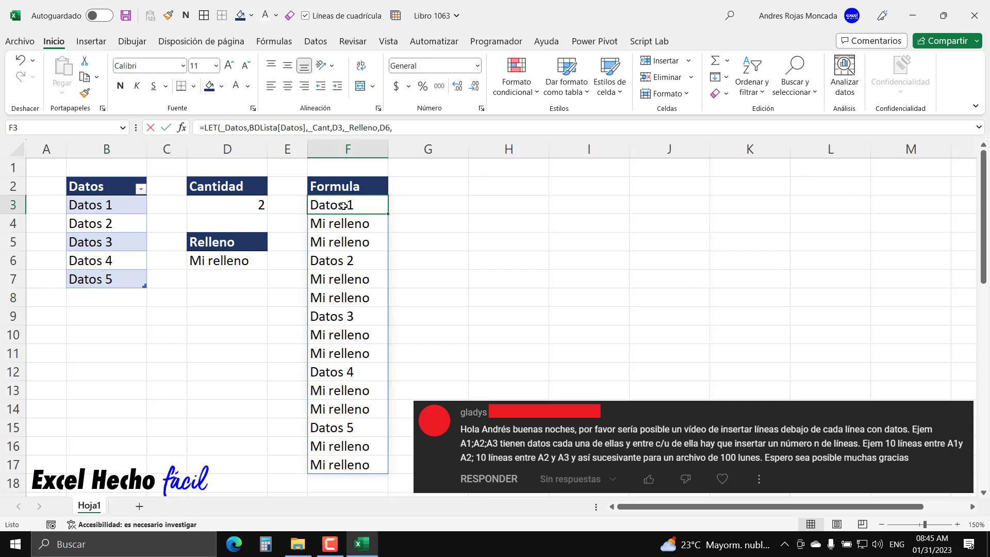
{"action": "key", "text": "F2"}
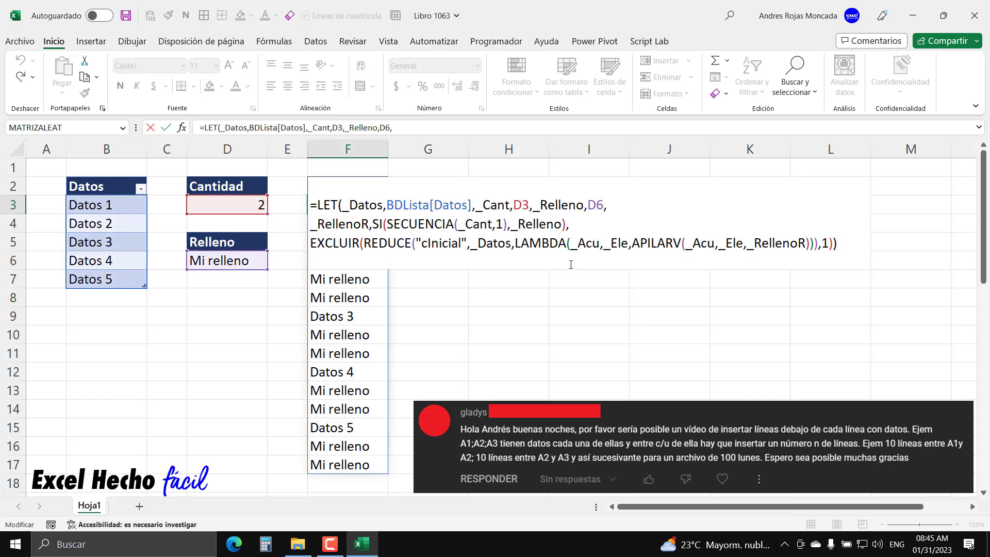